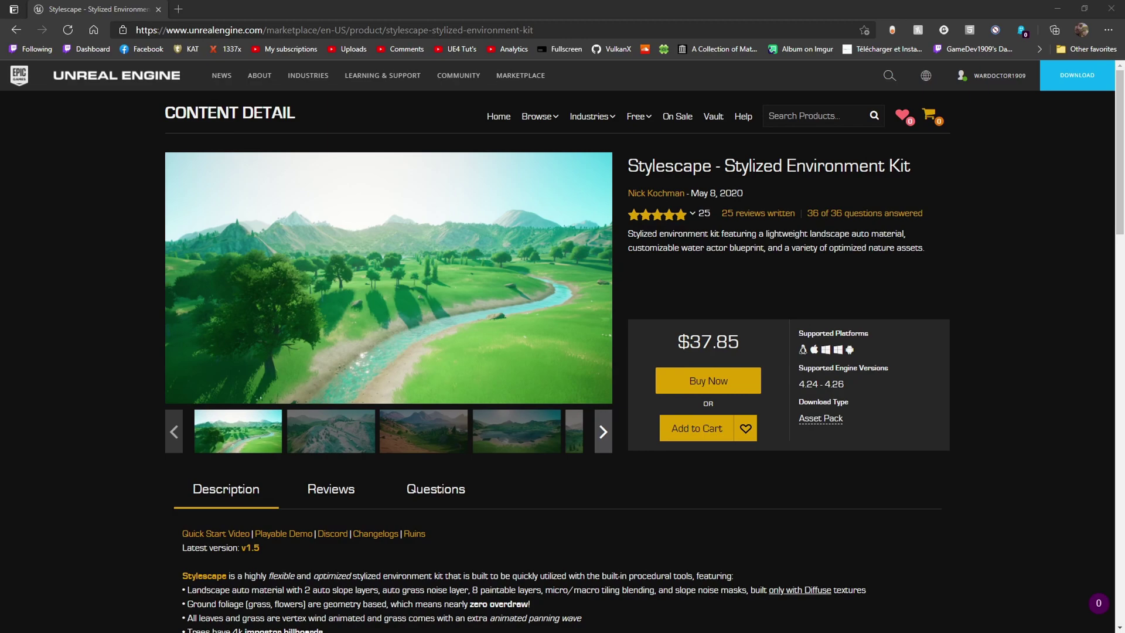
Step: View the Stylescape product's gallery images one after another, enlarging them to full screen
left_click(388, 276)
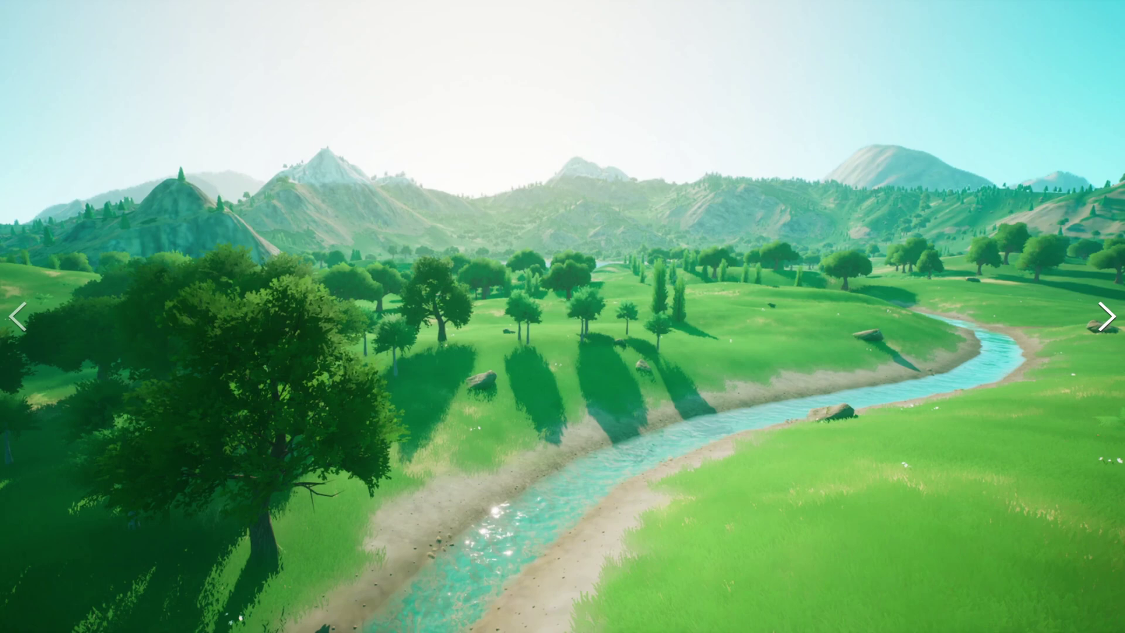
left_click(561, 313)
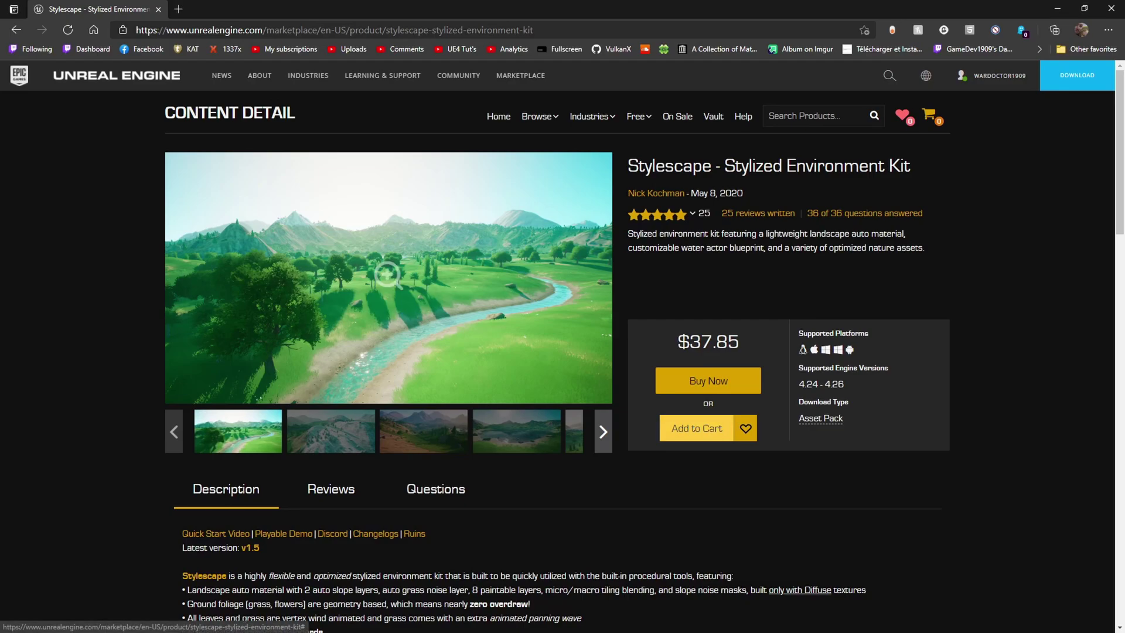
left_click(331, 430)
left_click(387, 274)
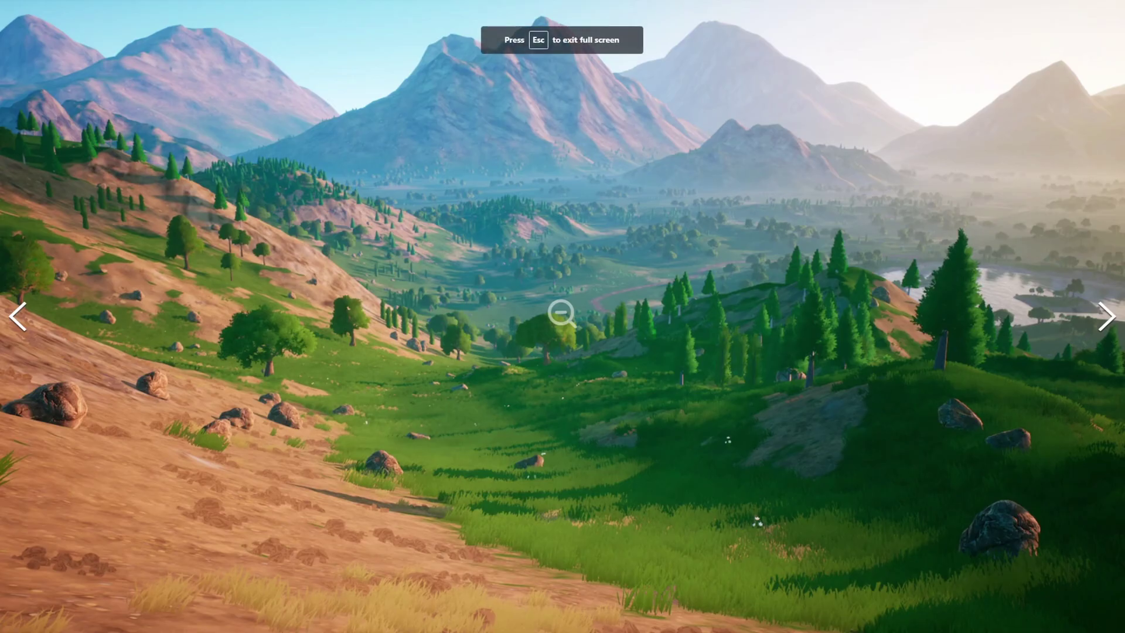
left_click(562, 312)
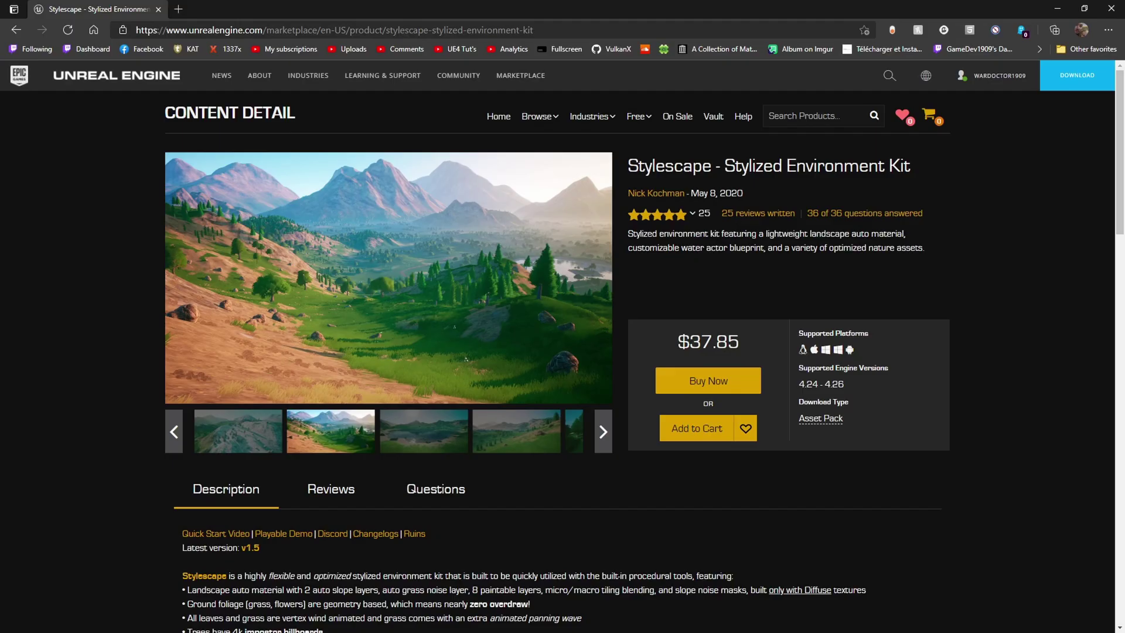
scroll(561, 352, "down", 1)
scroll(389, 105, "up", 3)
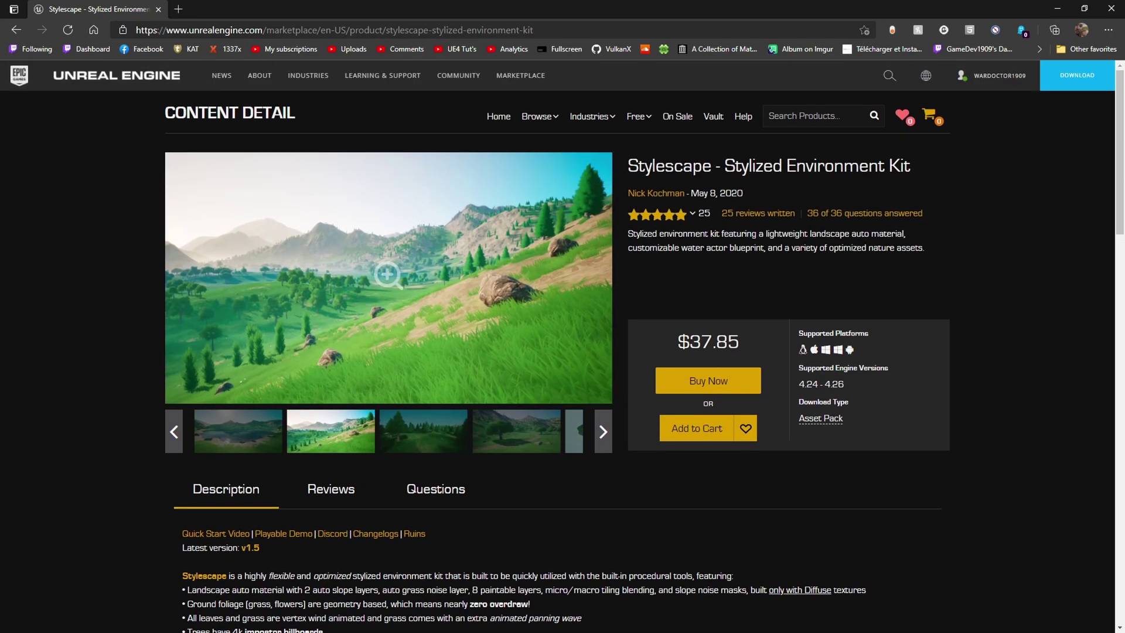
left_click(311, 269)
left_click(562, 315)
Step: Read the Stylescape description and technical details, from the landscape auto material features to the mesh and misc lists
scroll(387, 274, "down", 5)
scroll(388, 352, "down", 3)
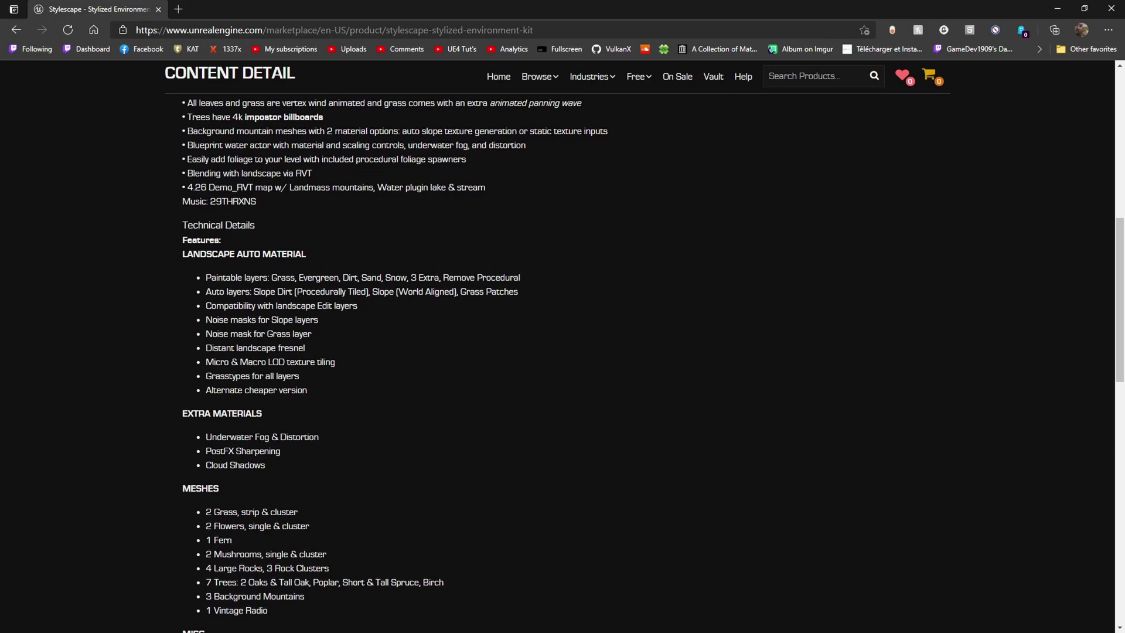
scroll(387, 352, "down", 3)
scroll(387, 352, "up", 5)
scroll(388, 351, "down", 3)
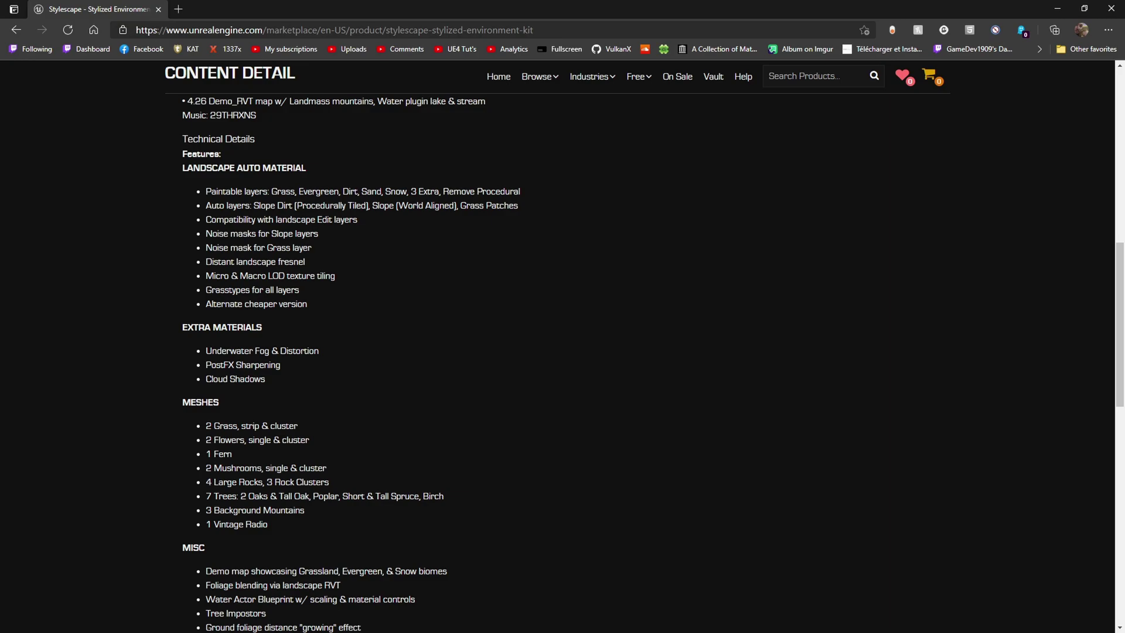
scroll(563, 351, "down", 2)
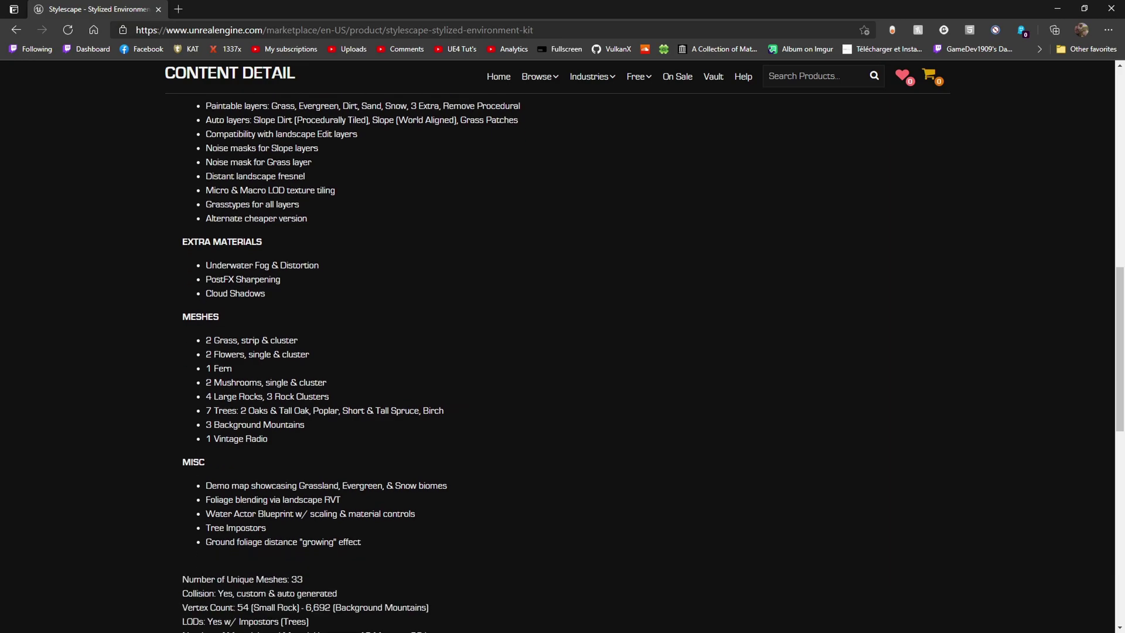
scroll(562, 352, "down", 2)
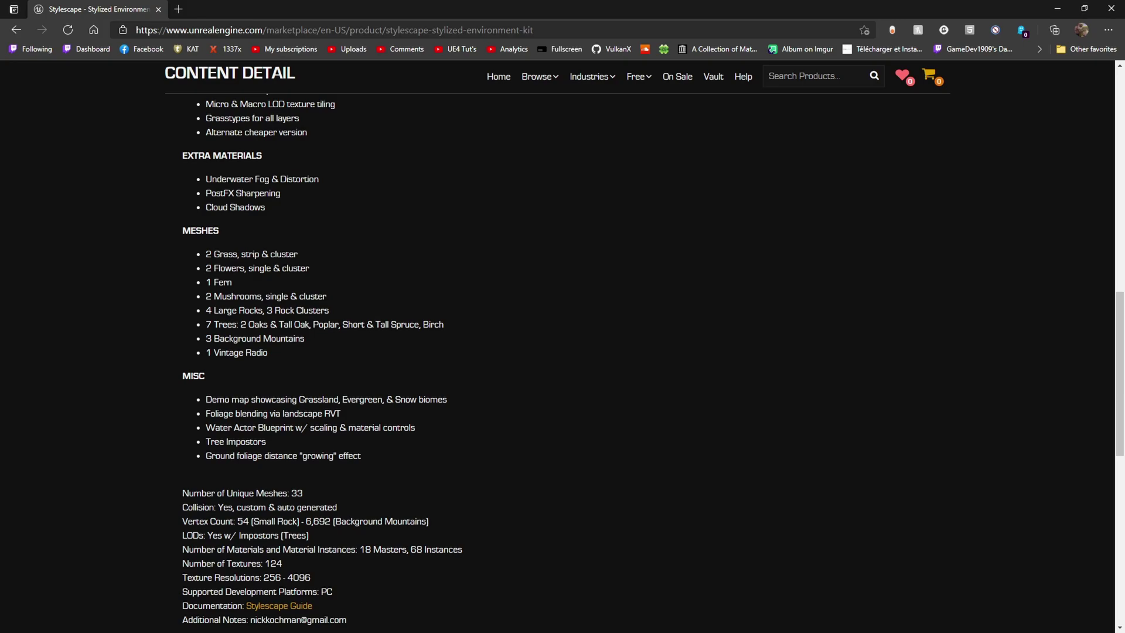
scroll(563, 352, "down", 2)
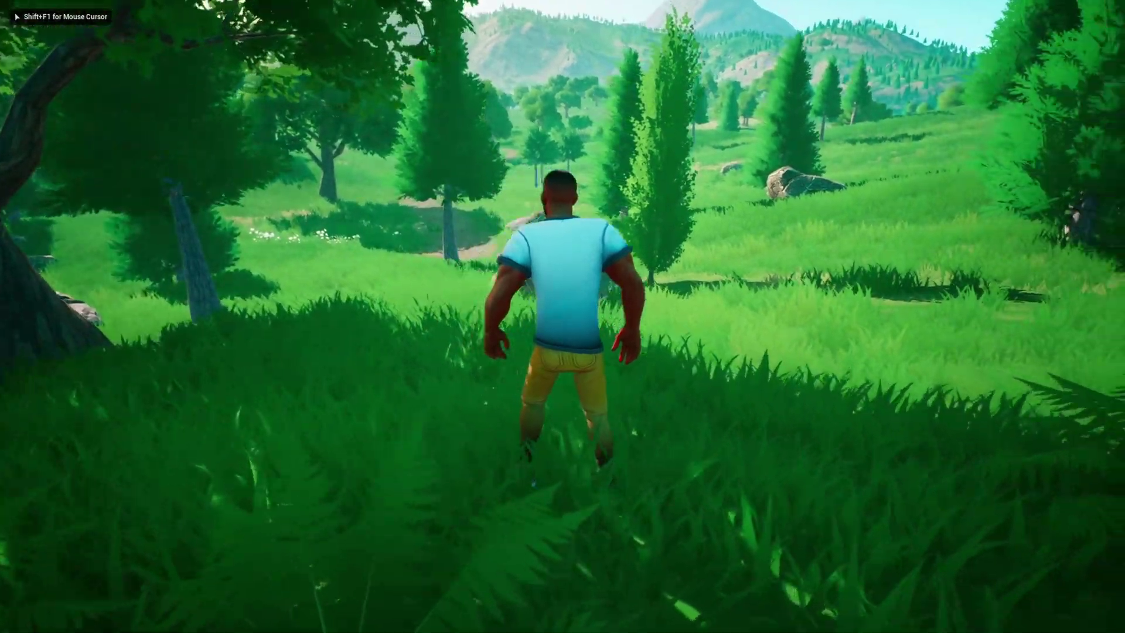
Step: Walk the character through the Demo level's meadow, restore the editor layout from full screen and turn the view to the horizon
key("a")
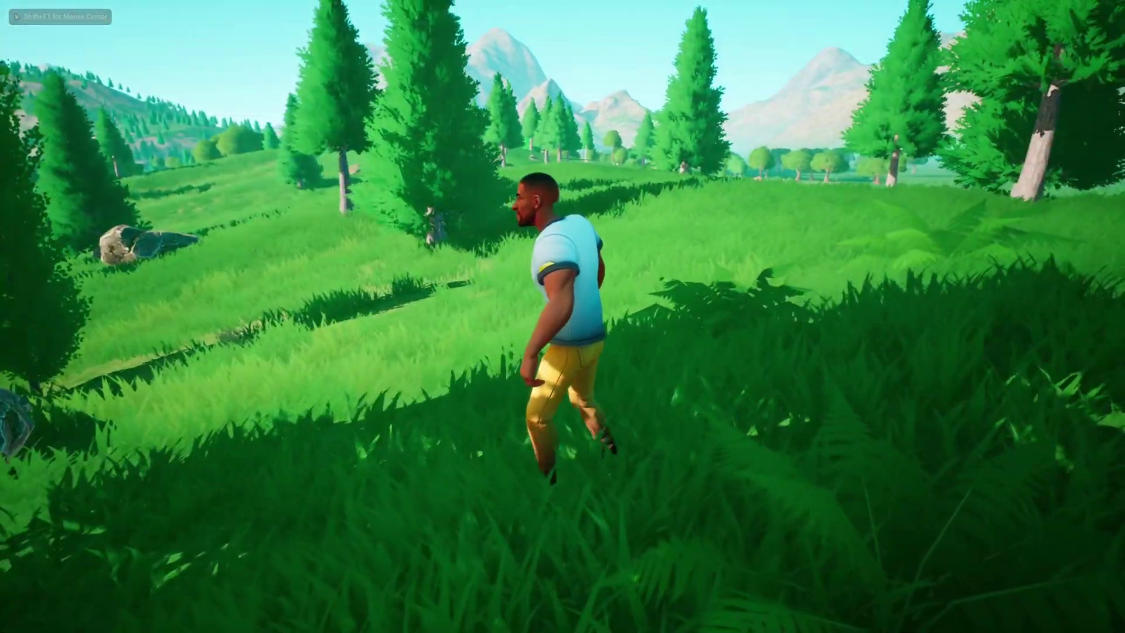
key("a")
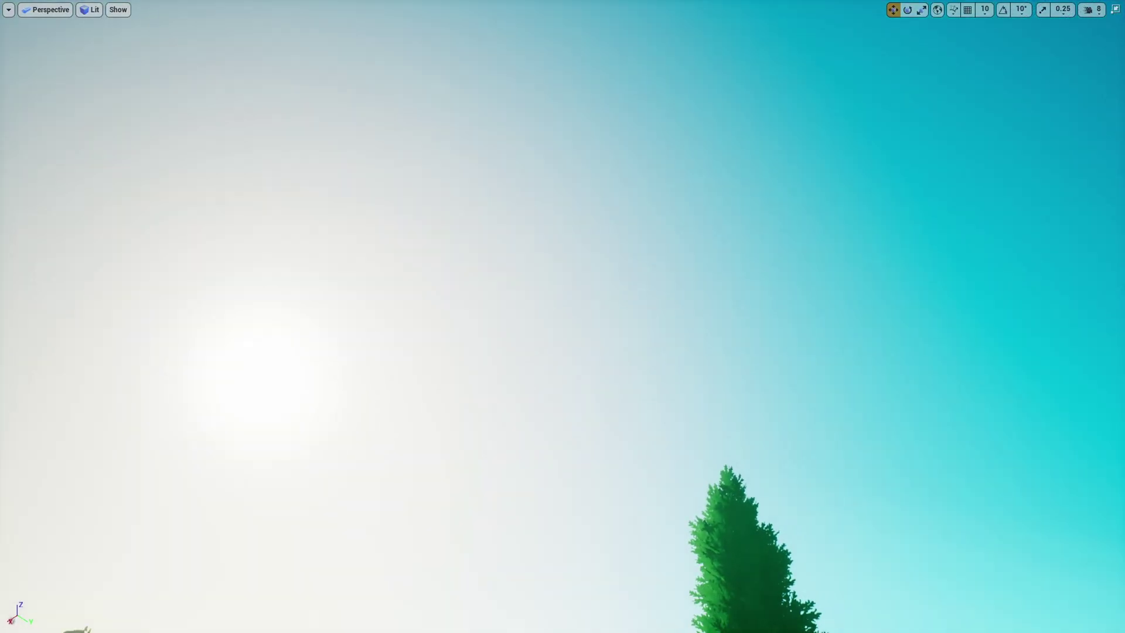
key("F11")
right_click_drag(602, 244, 718, 348)
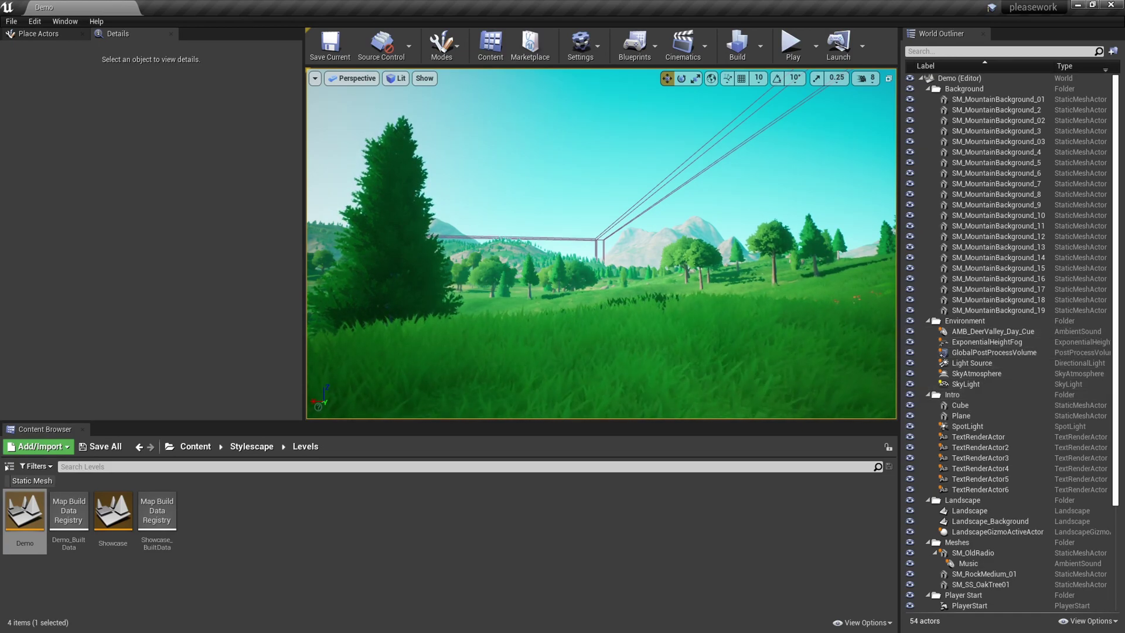
Step: Show the project's root Content folder and inspect the Demo level's actor list, selecting the SkyAtmosphere actor
left_click(195, 446)
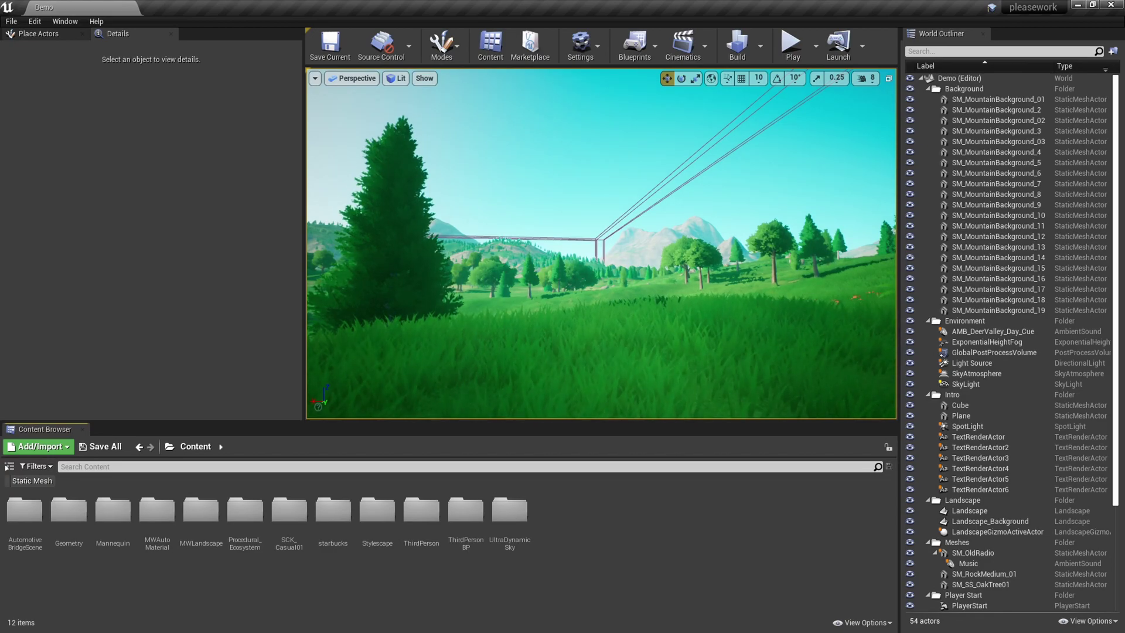
scroll(997, 463, "down", 3)
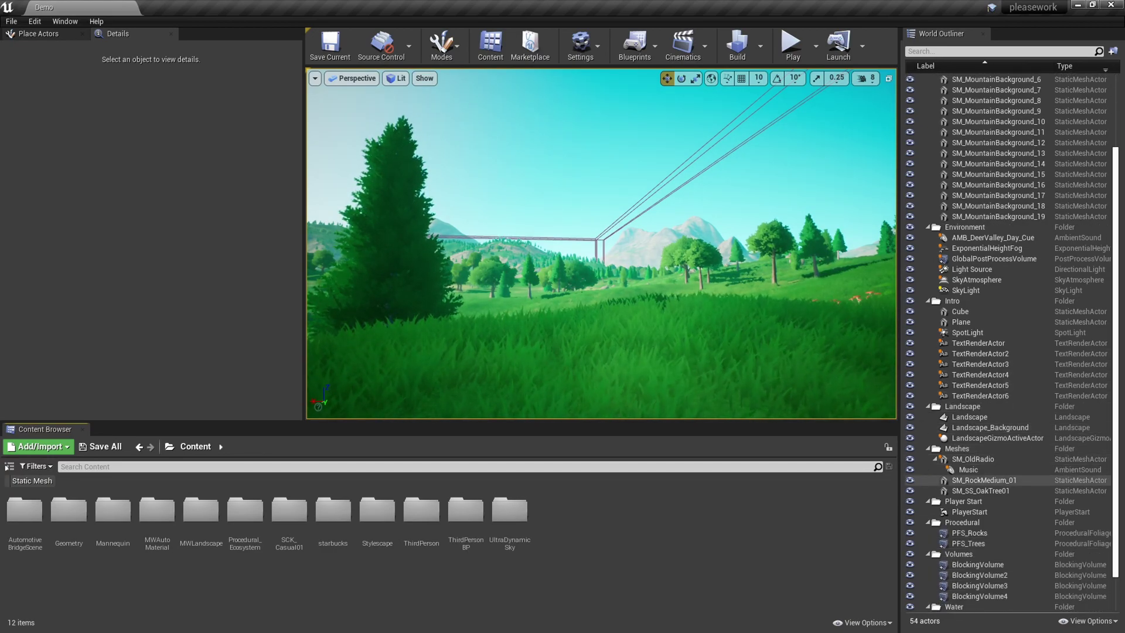
scroll(997, 479, "down", 2)
scroll(997, 479, "up", 5)
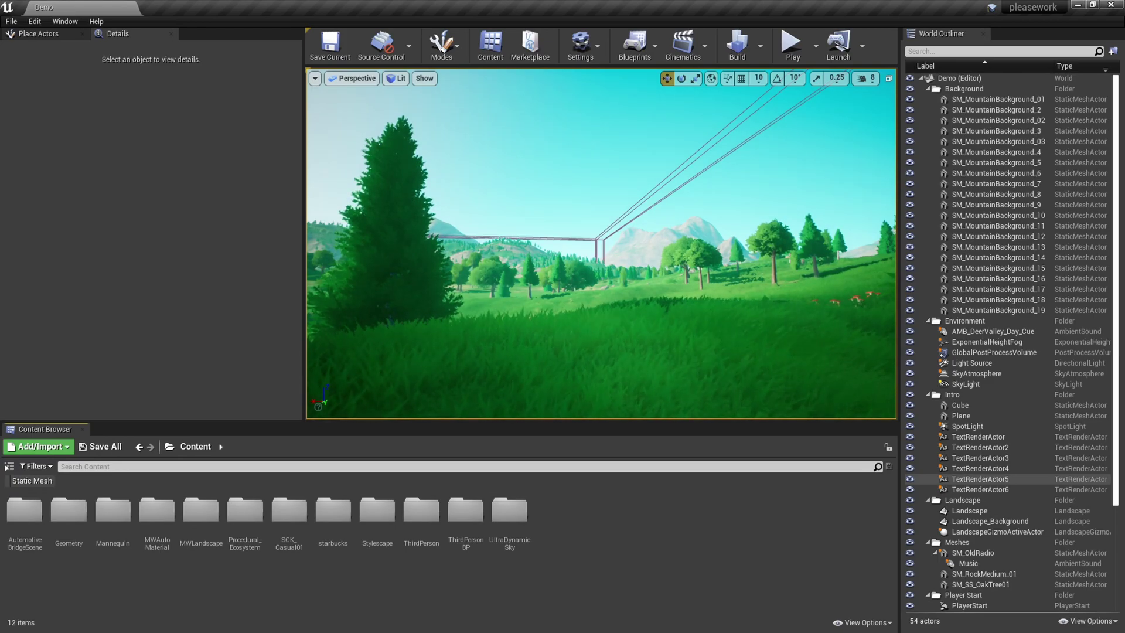
left_click(976, 374)
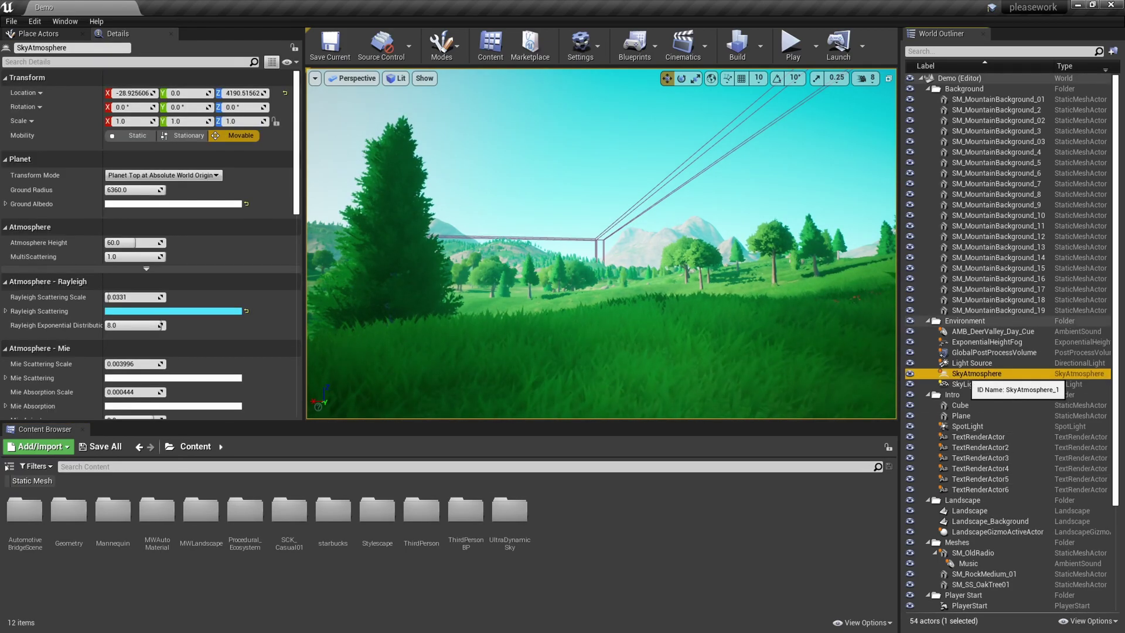
Step: Place Ultra_Dynamic_Sky and Ultra_Dynamic_Weather from the UltraDynamicSky Blueprints folder side by side in the Demo level
double_click(510, 510)
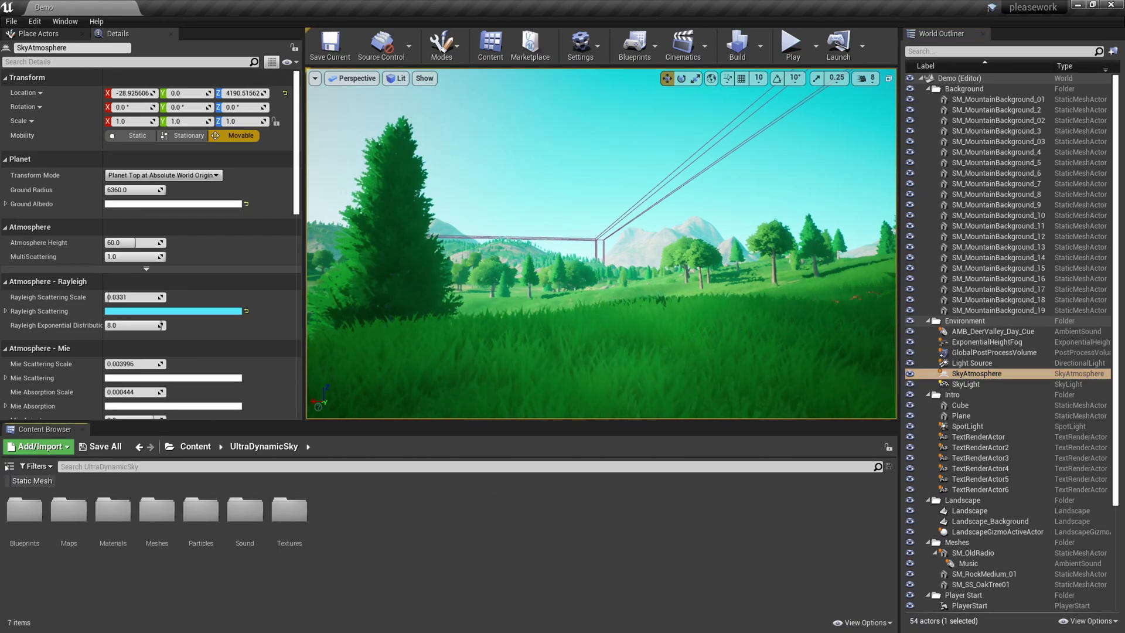
left_click(24, 510)
double_click(24, 510)
left_click(157, 513)
left_click_drag(157, 513, 537, 159)
left_click_drag(201, 513, 582, 174)
right_click_drag(582, 174, 351, 155)
key("f")
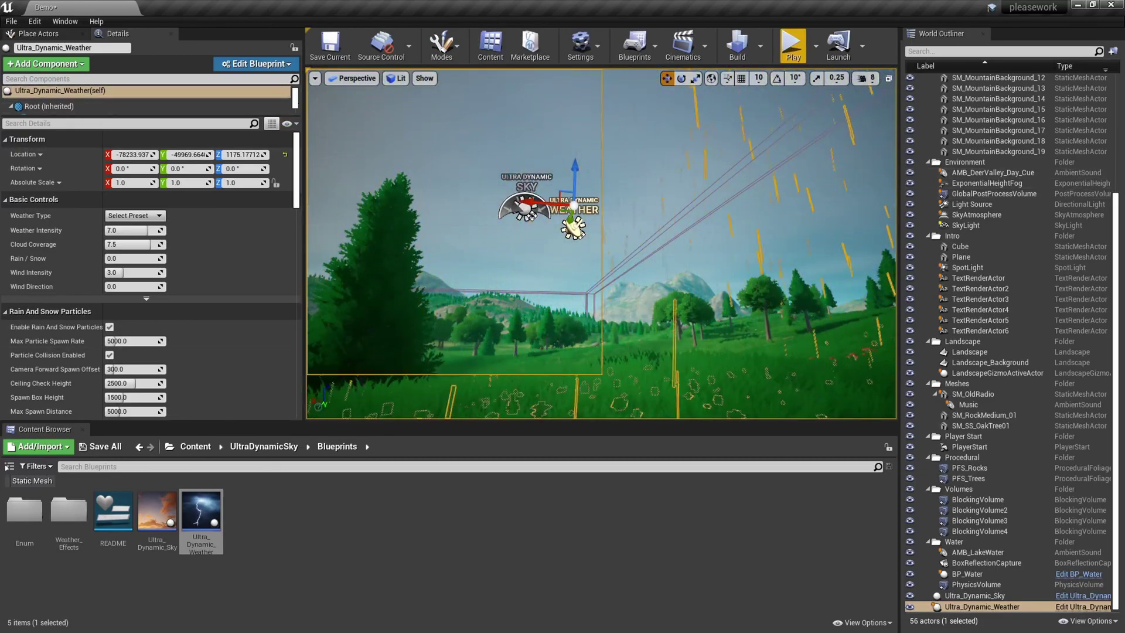
Step: Choose a rain-free Weather Type preset for the Ultra_Dynamic_Weather actor
left_click(135, 216)
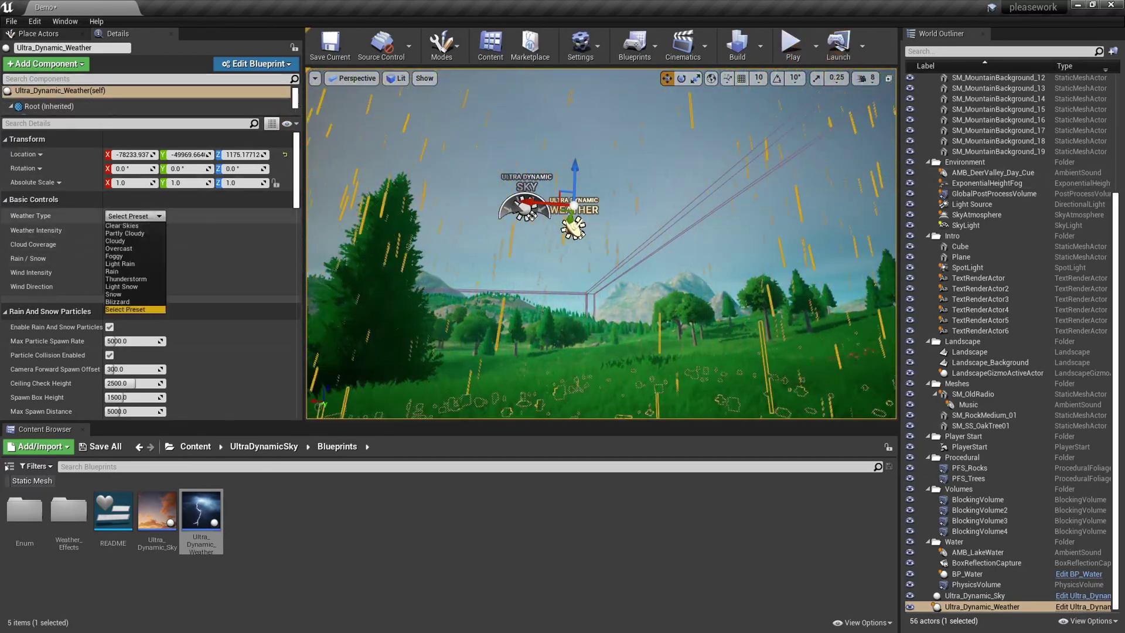
left_click(122, 226)
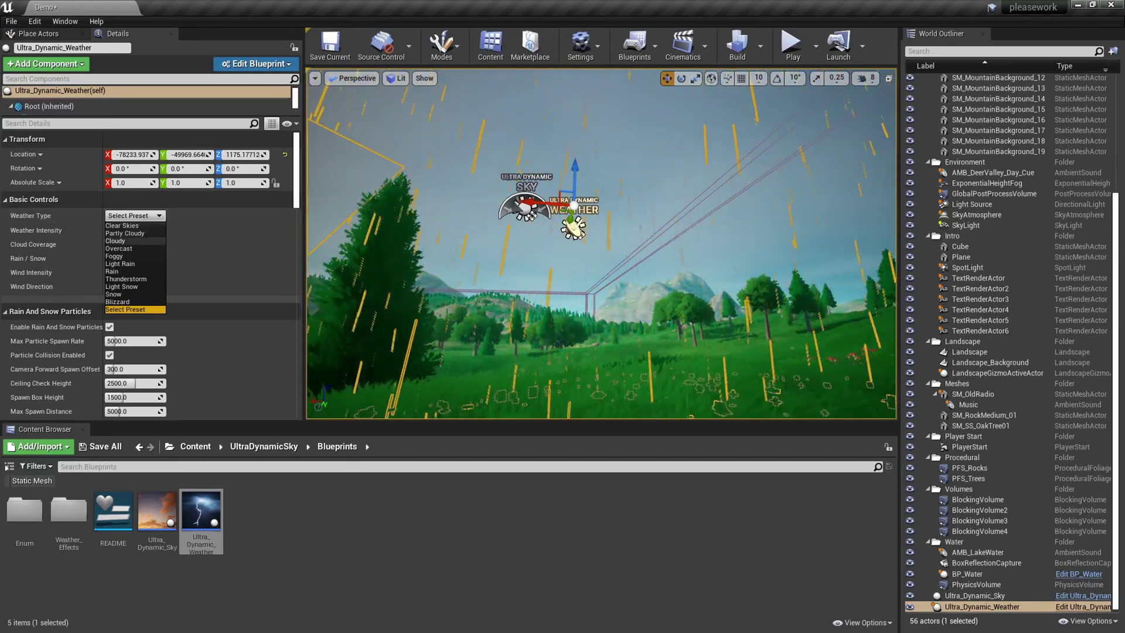
Step: Play the level in full screen from a spot on the meadow in front of the camera
right_click_drag(653, 328, 656, 399)
right_click(653, 340)
mouse_move(680, 559)
left_click(719, 599)
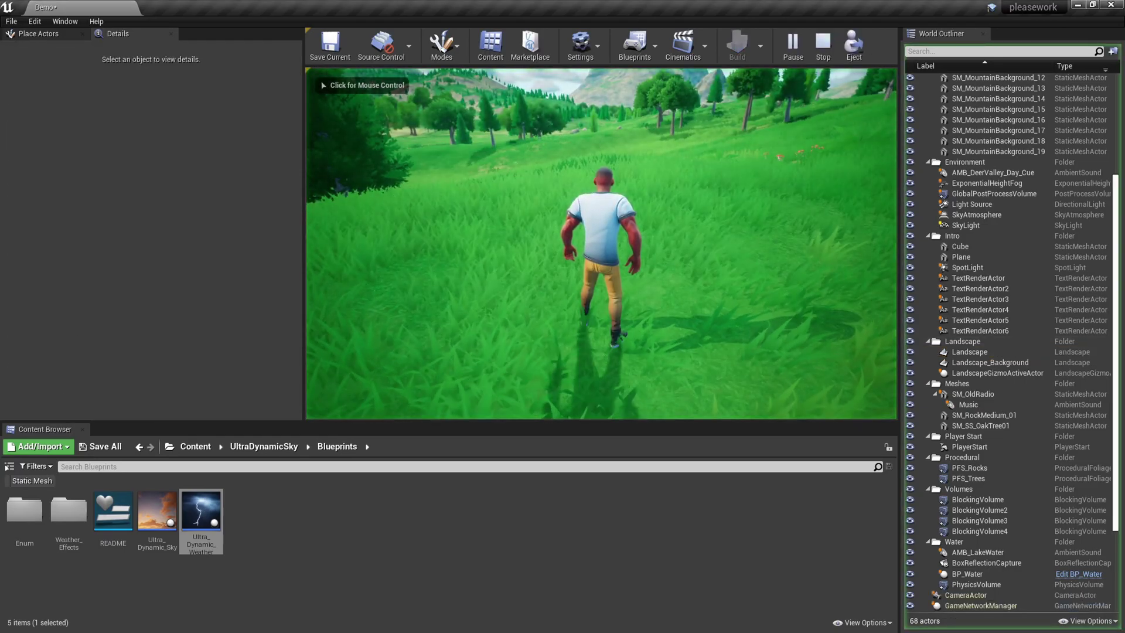
key("F11")
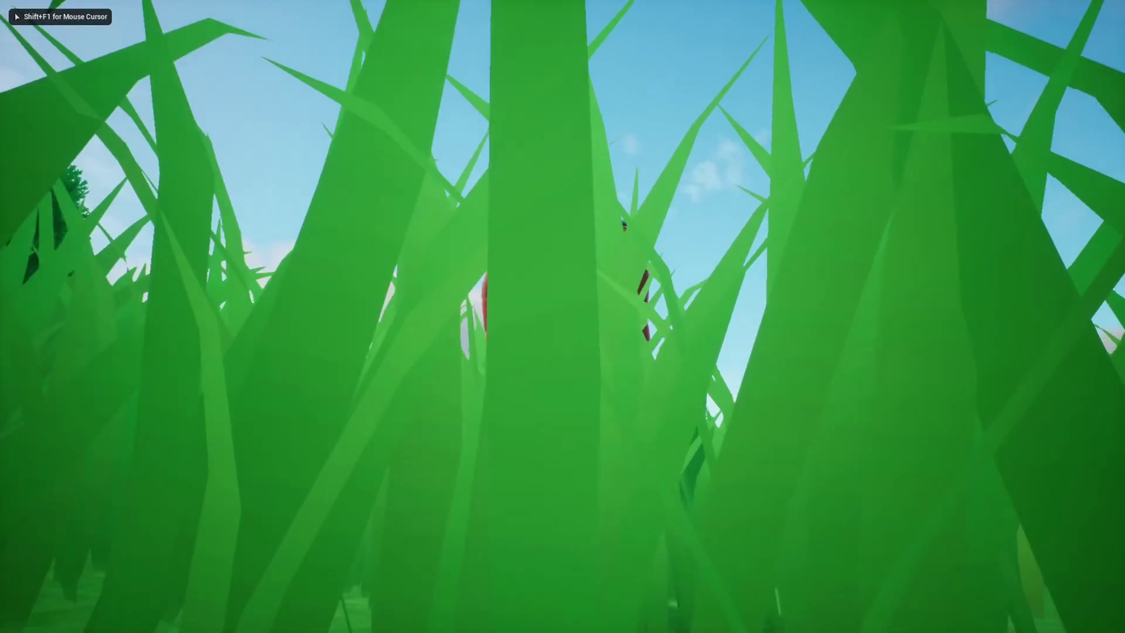
Step: Run the character around the meadow to examine the sky, clouds and grass, and return to the windowed editor
key("w")
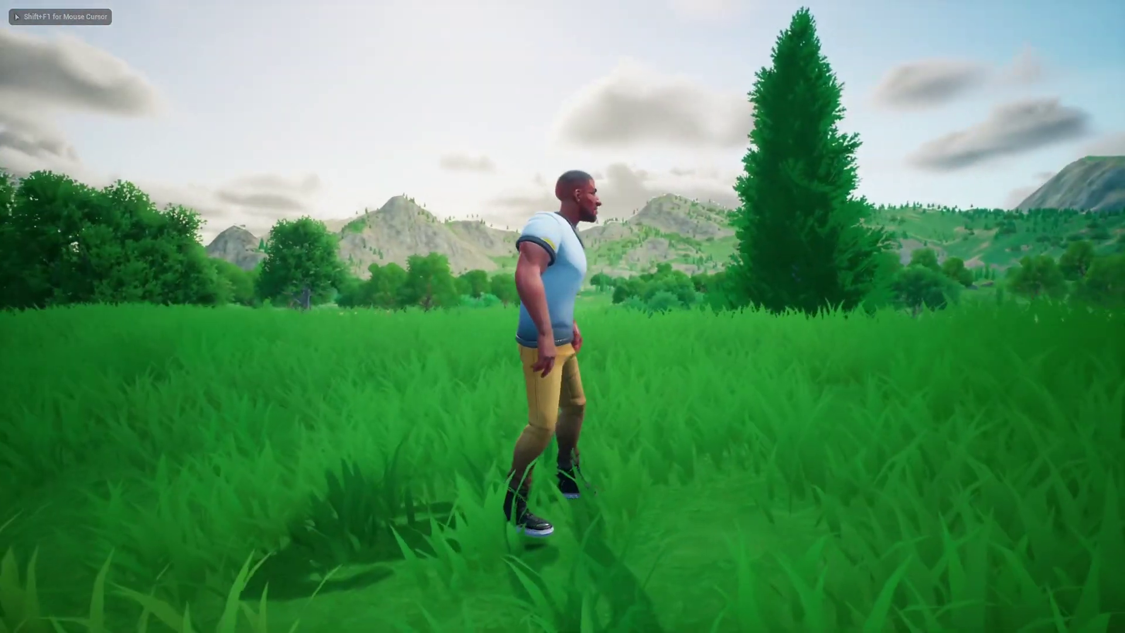
key("s")
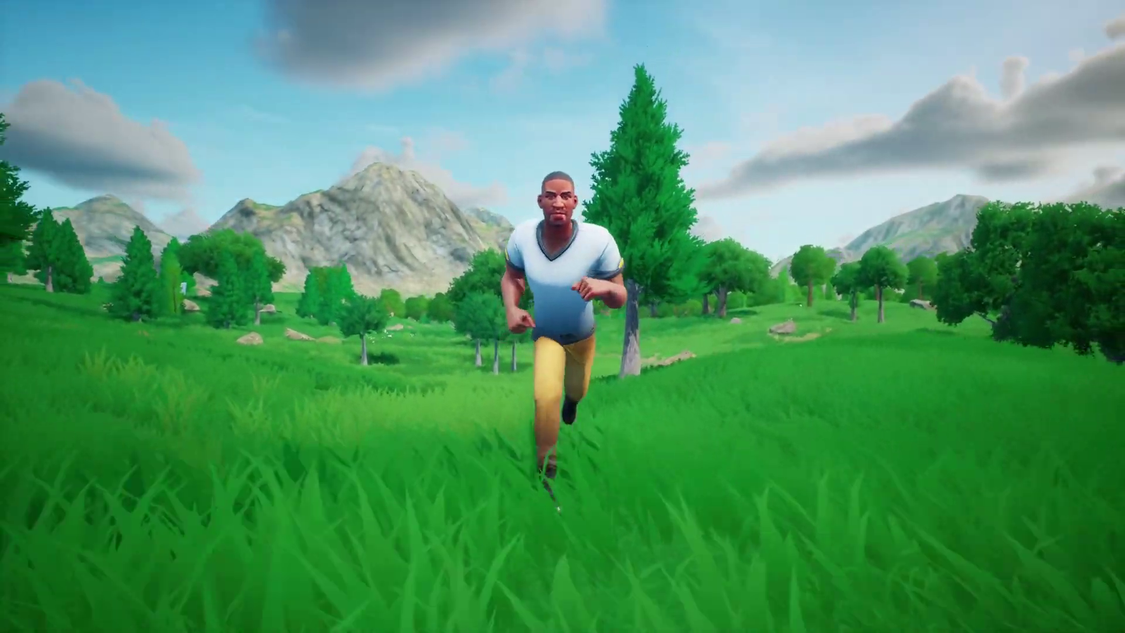
key("d")
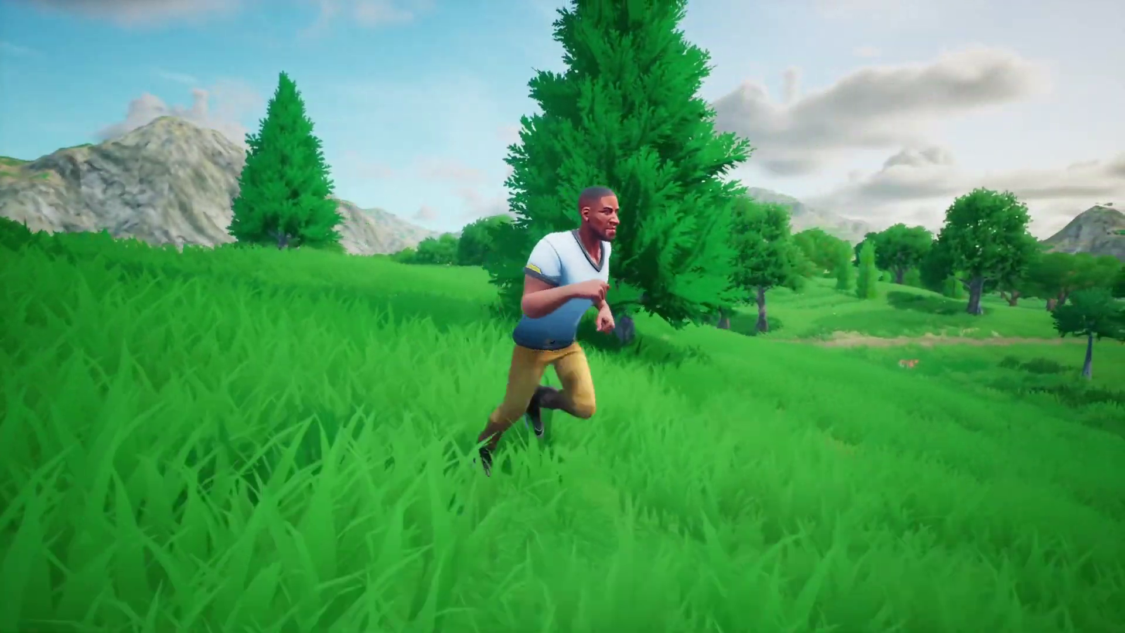
key("w")
key("a")
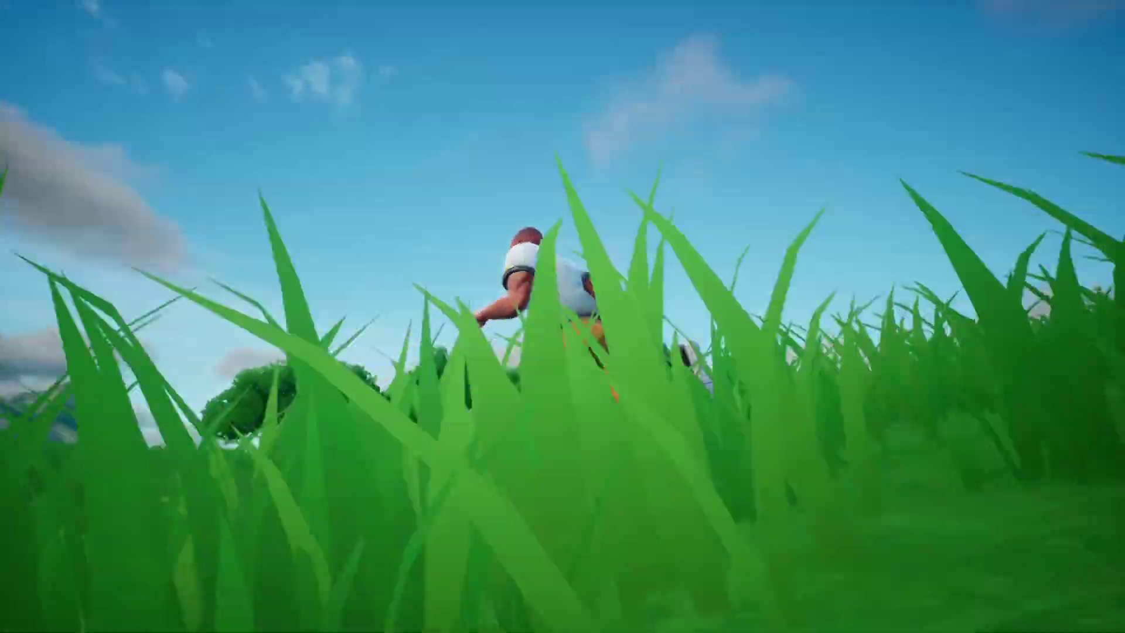
key("w")
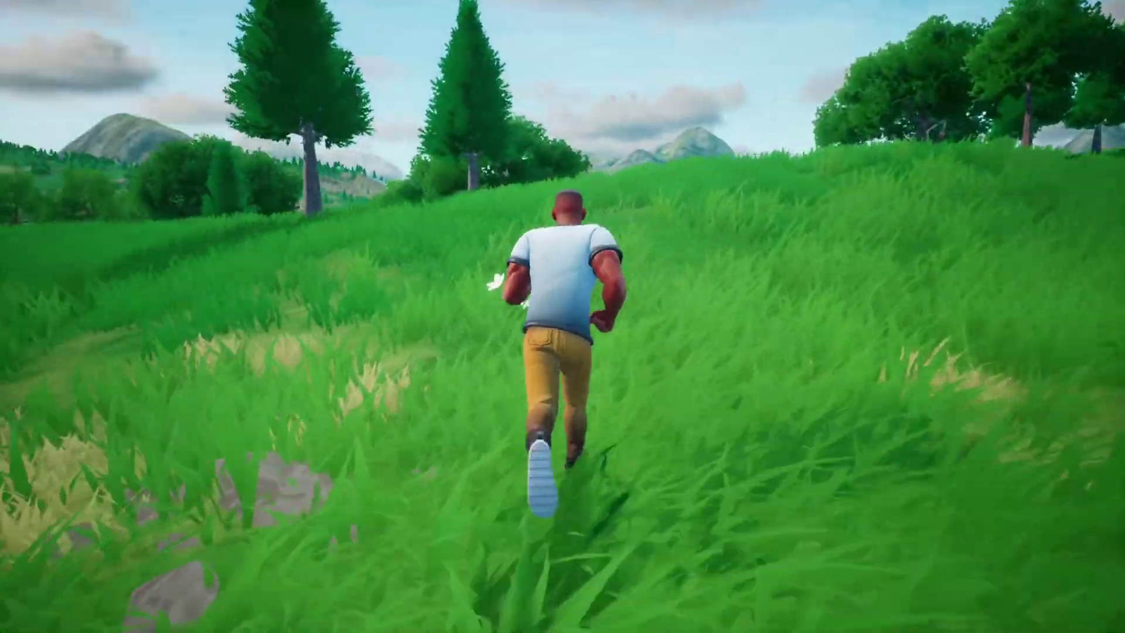
key("d")
key("w")
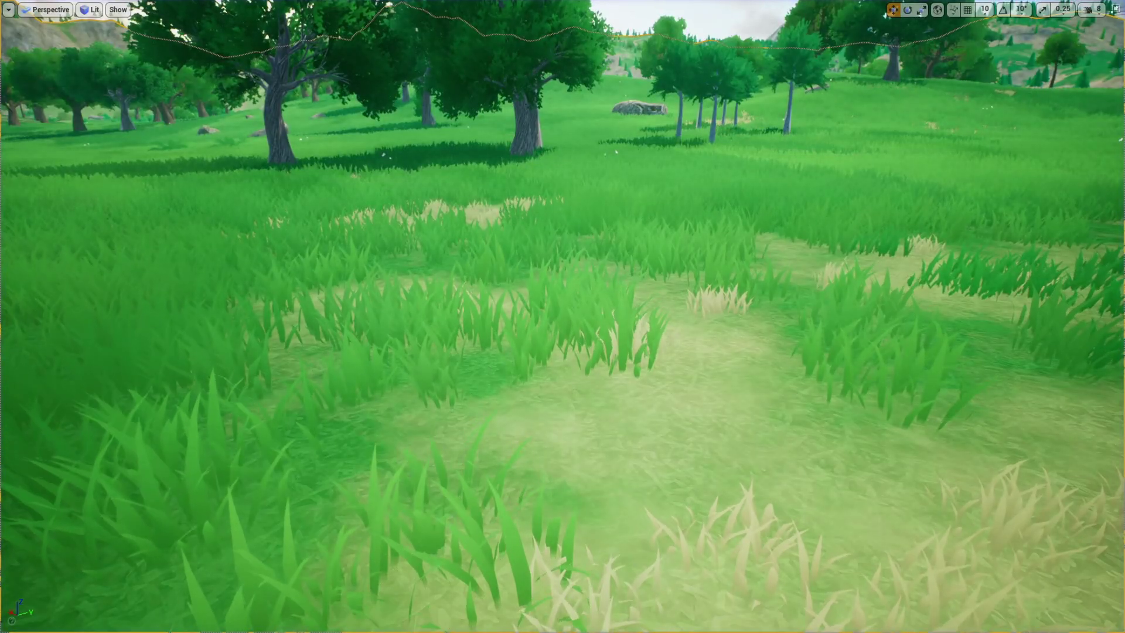
mouse_move(563, 316)
right_mouse_down()
mouse_move(566, 284)
mouse_move(564, 300)
right_mouse_up()
key("F11")
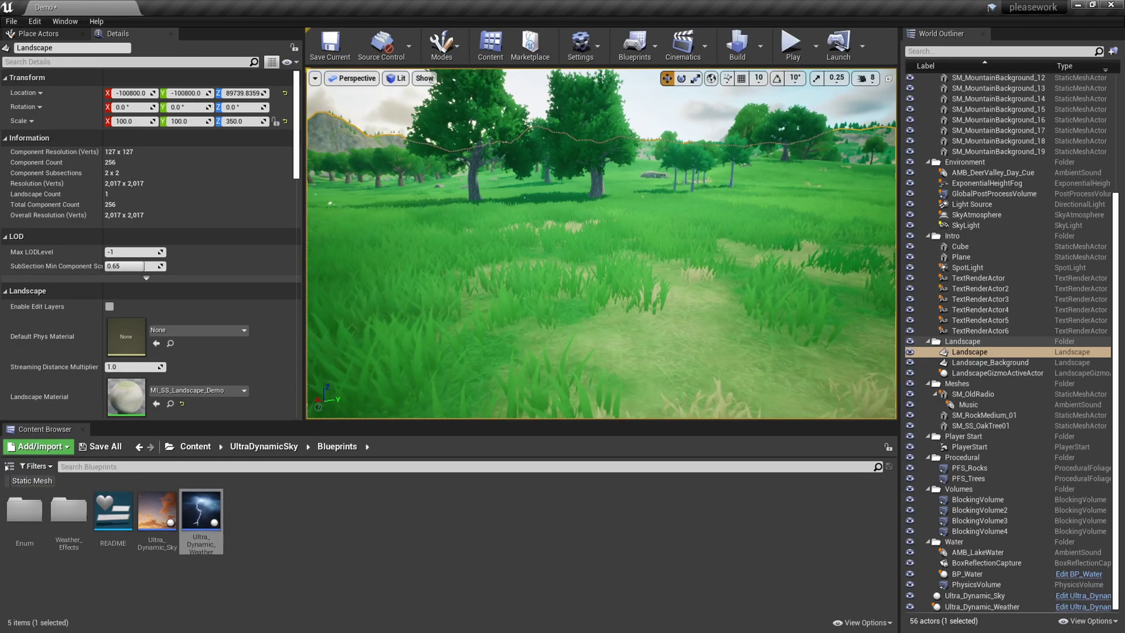
Step: Look through the project's GameMode classes and the GameModeBase classes available for the world override
left_click(635, 47)
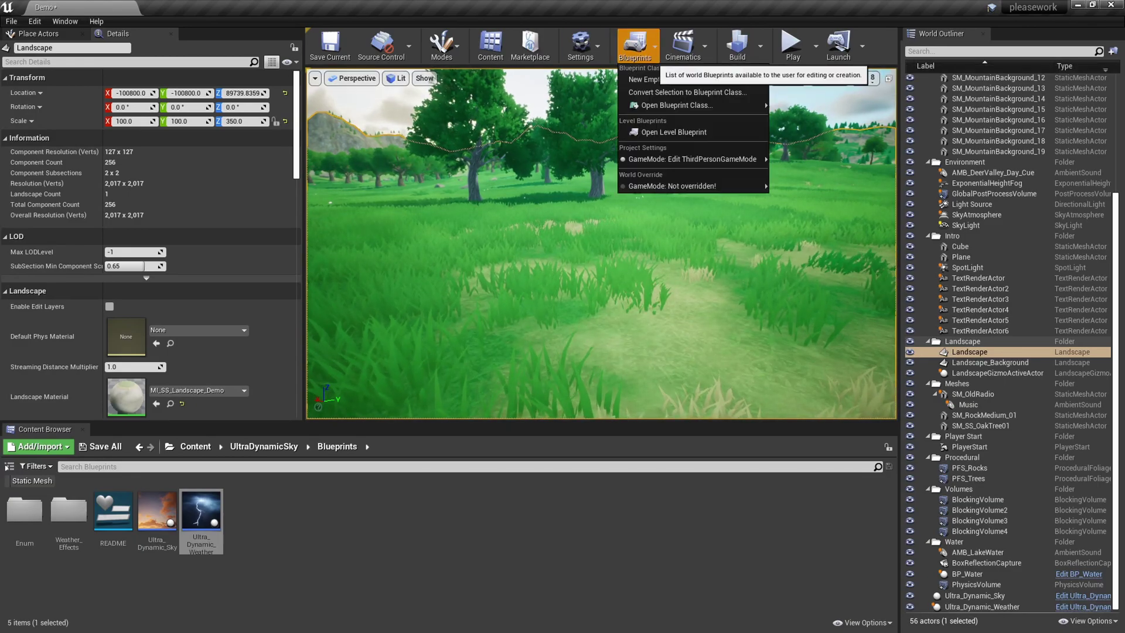
mouse_move(691, 159)
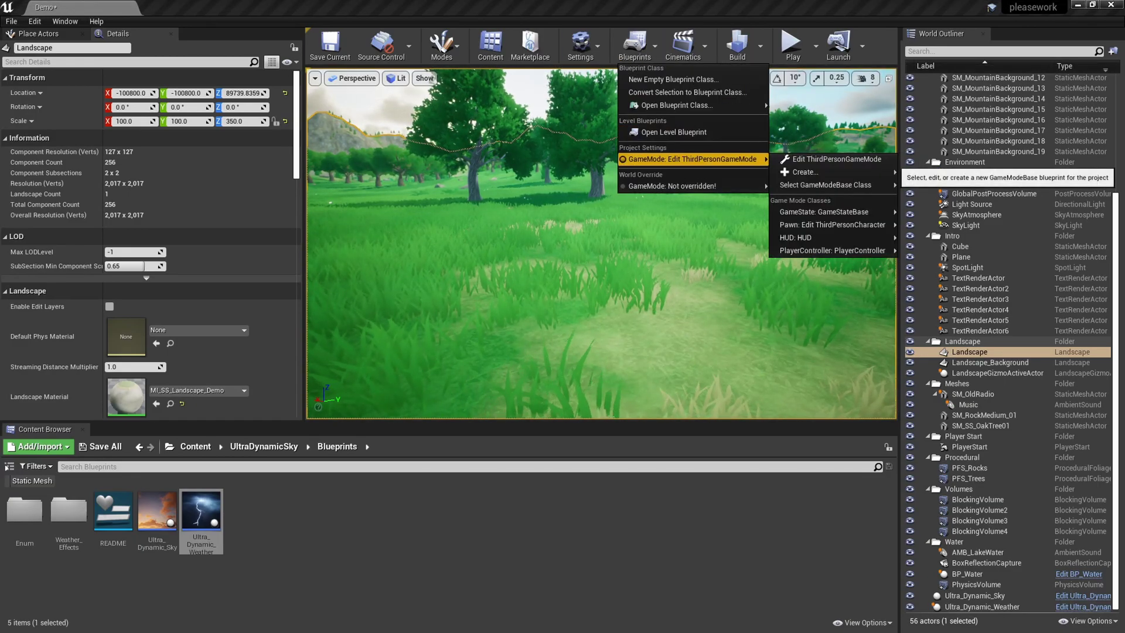
mouse_move(832, 212)
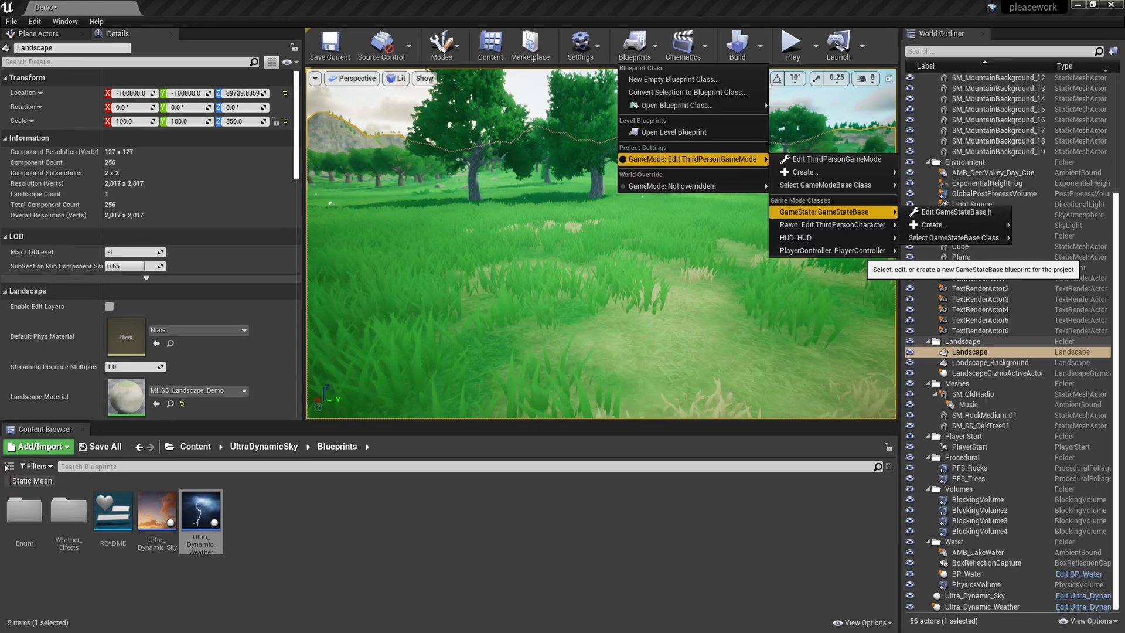
mouse_move(692, 186)
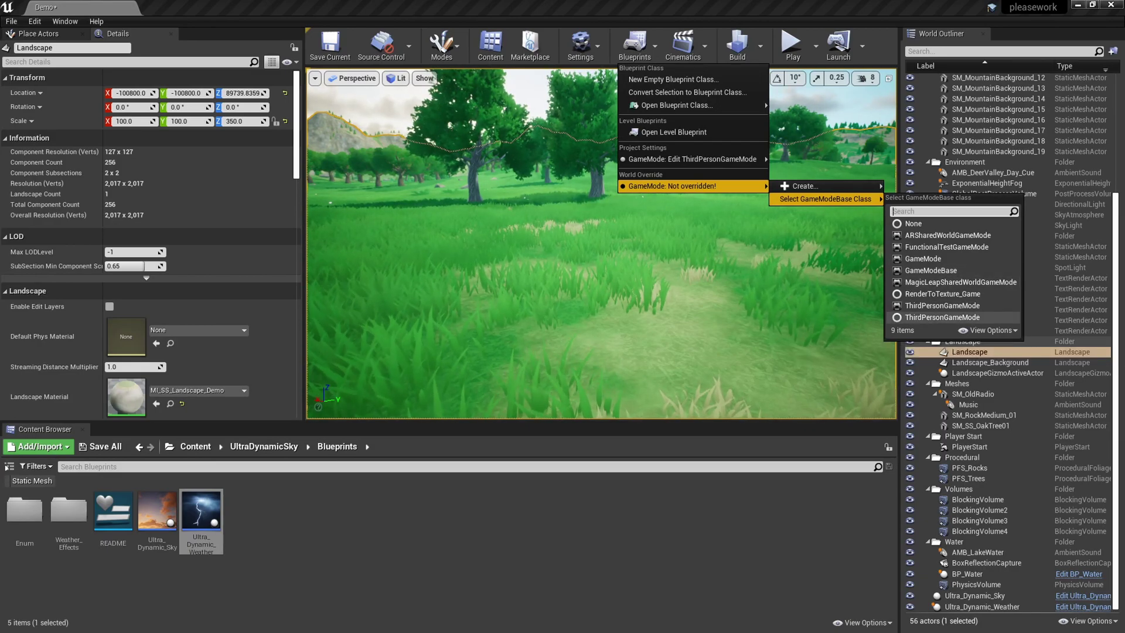
Step: Look through the Stylescape content folders, including Misc, Levels and Water
left_click(195, 446)
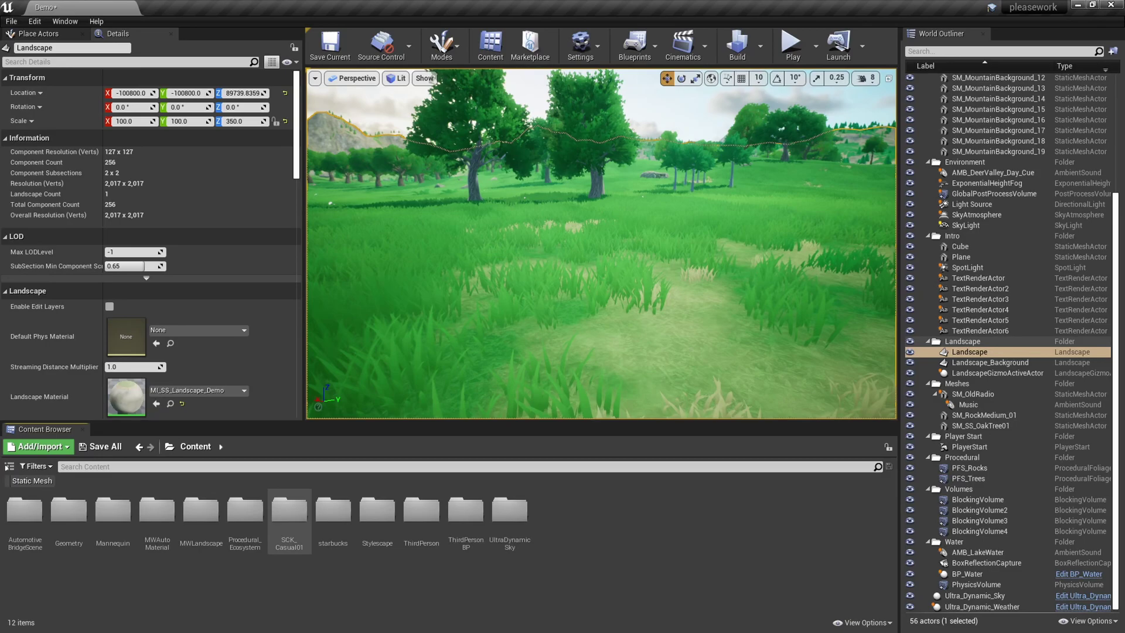
double_click(378, 508)
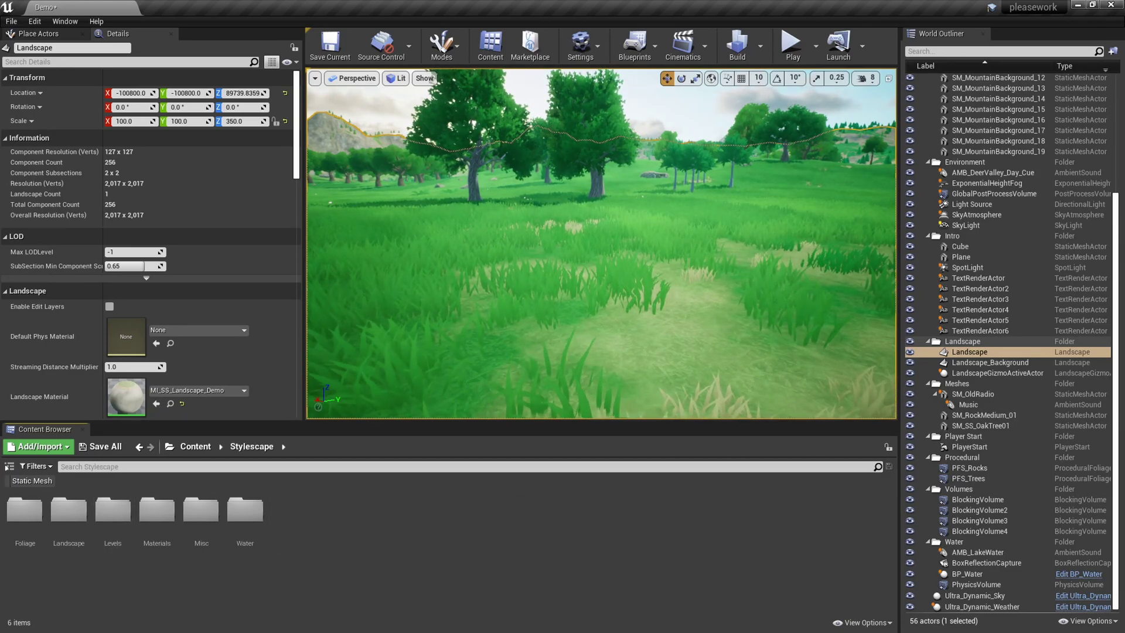
double_click(201, 508)
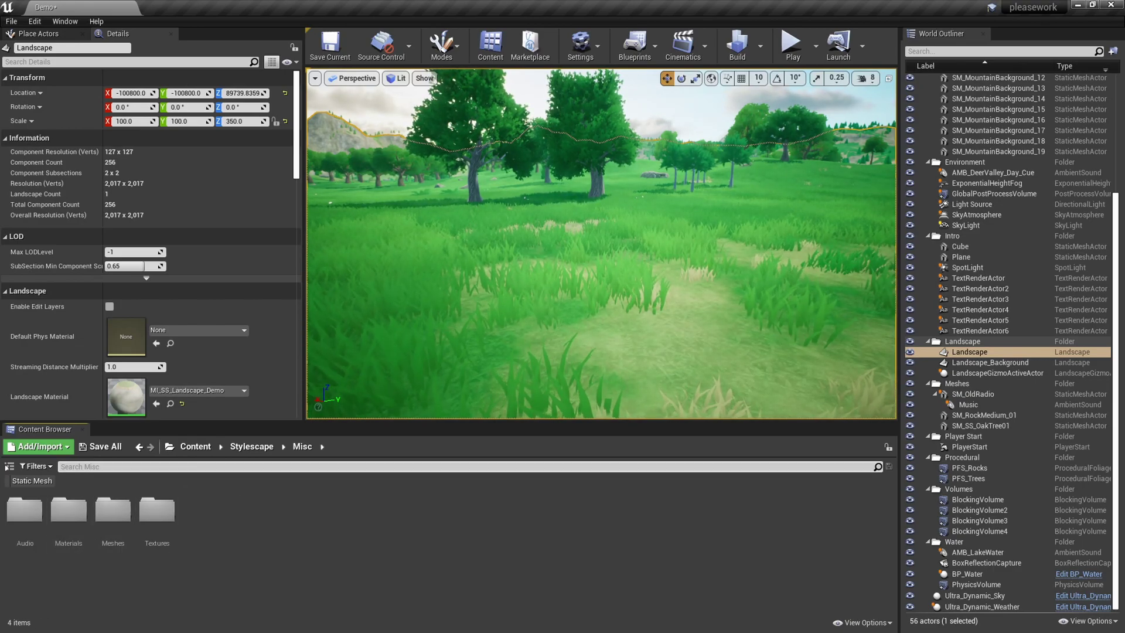
left_click(251, 447)
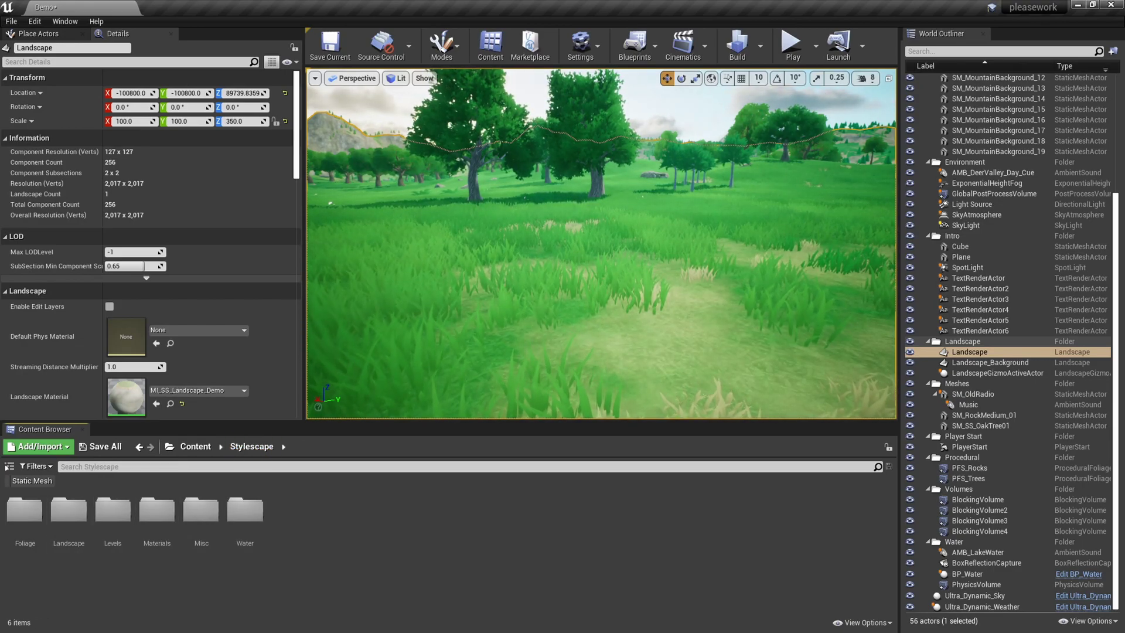
double_click(113, 509)
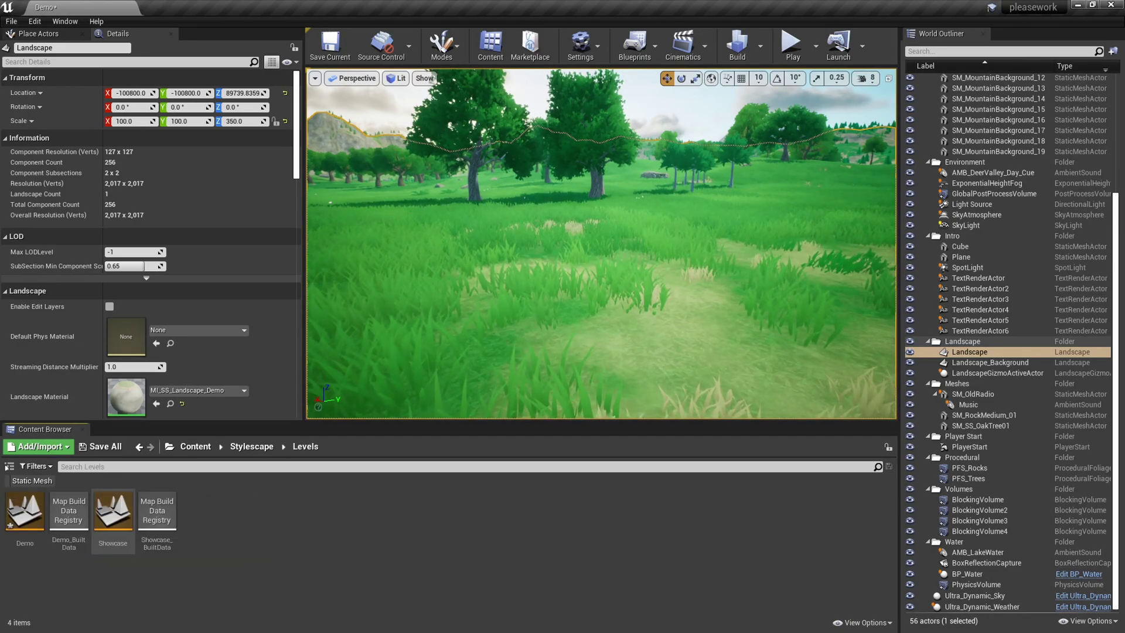
left_click(252, 447)
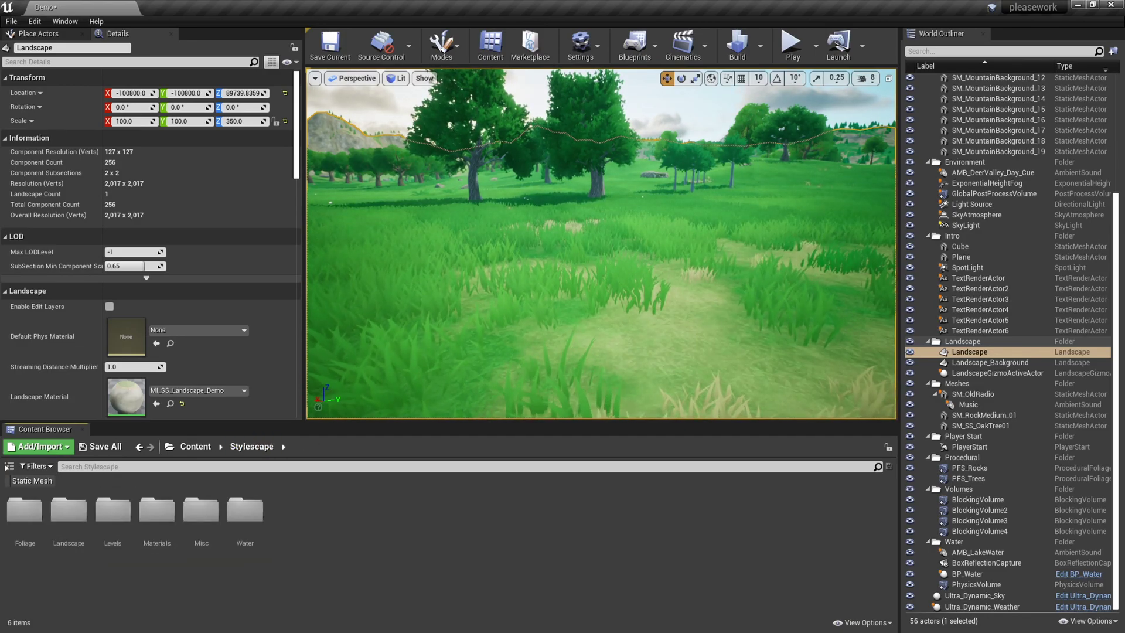
double_click(245, 508)
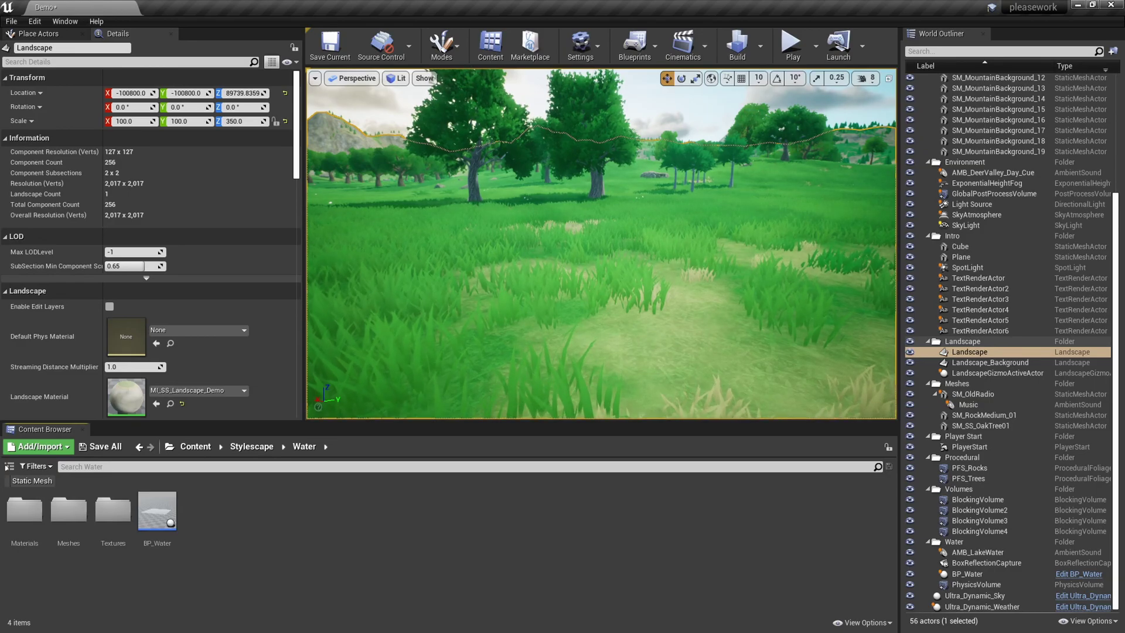
Step: Play the level in full screen from the grassy lakeshore and run the character underwater to examine the lake
right_click_drag(586, 252, 627, 305)
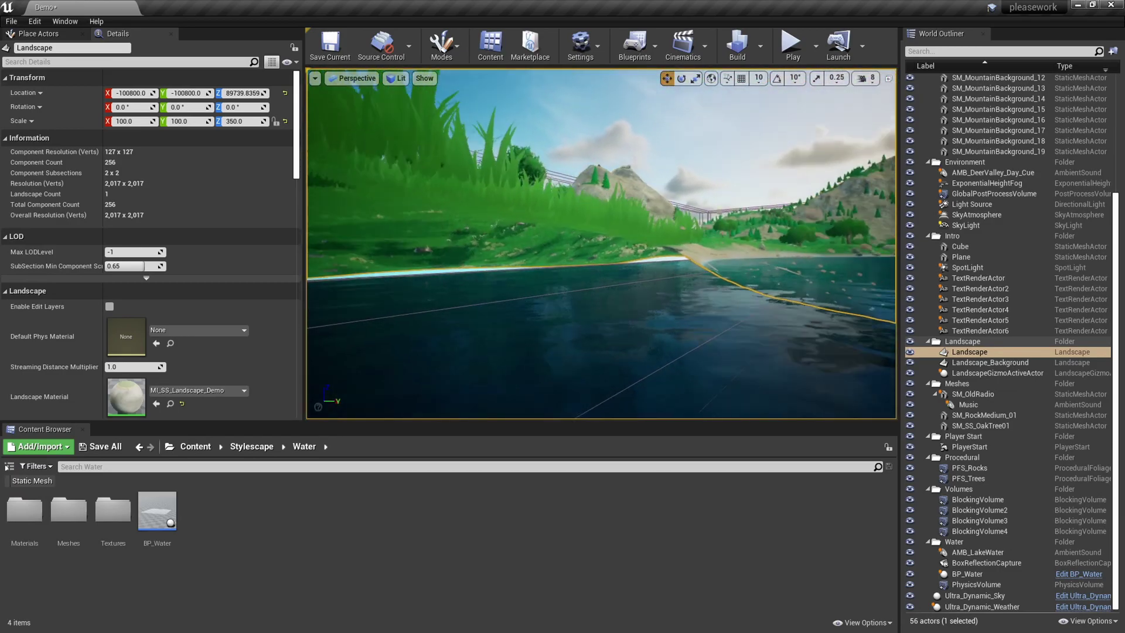
right_click(536, 333)
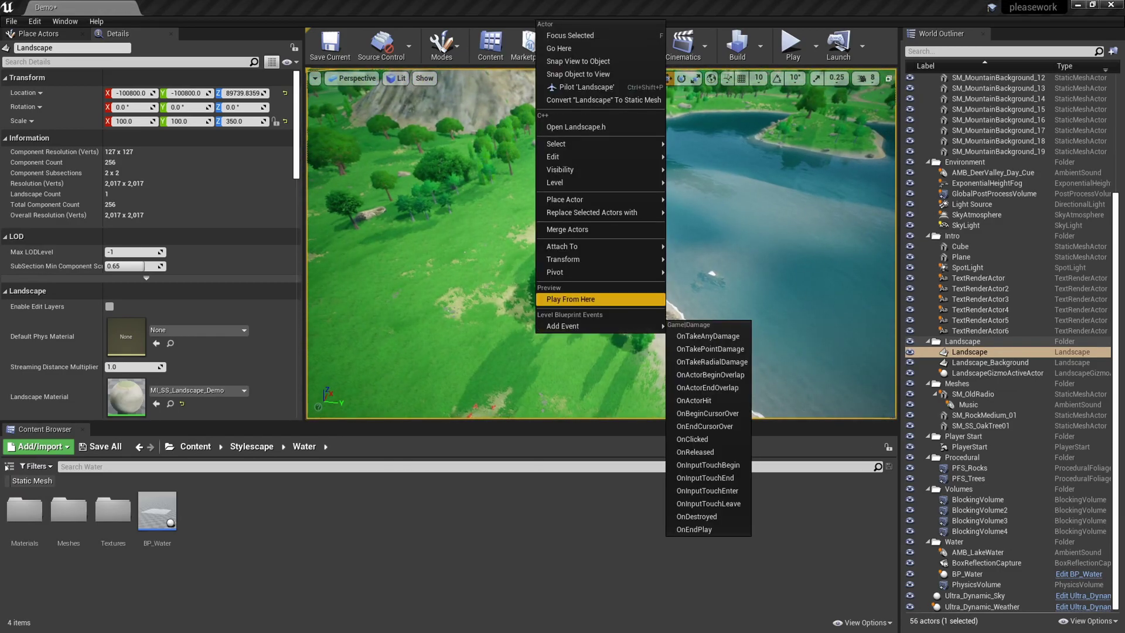
left_click(571, 299)
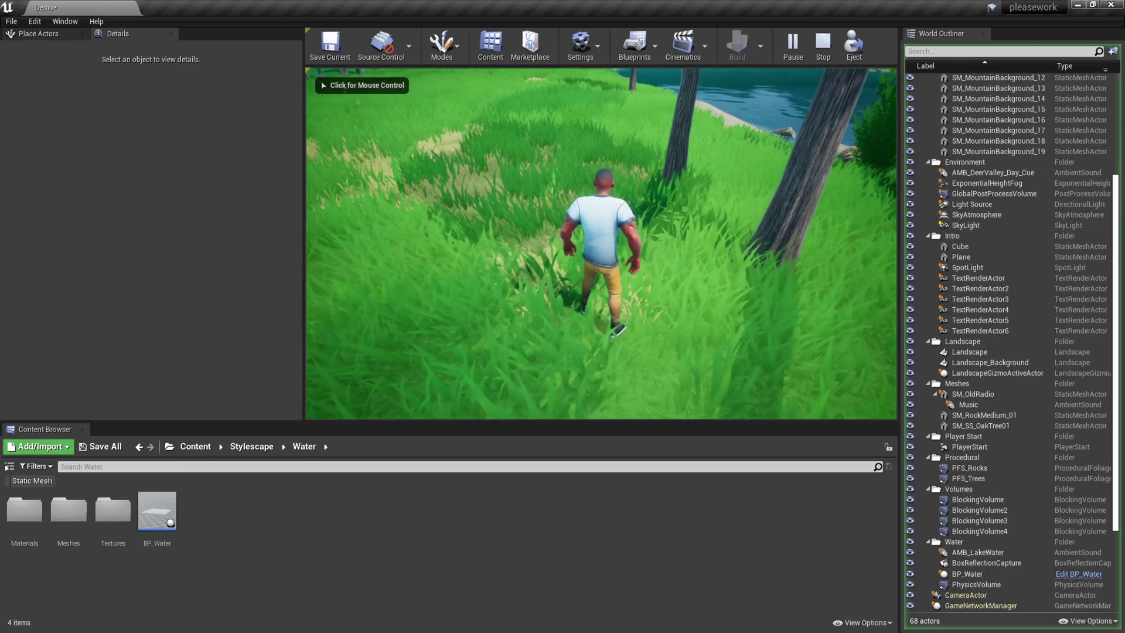
key("F11")
key("w")
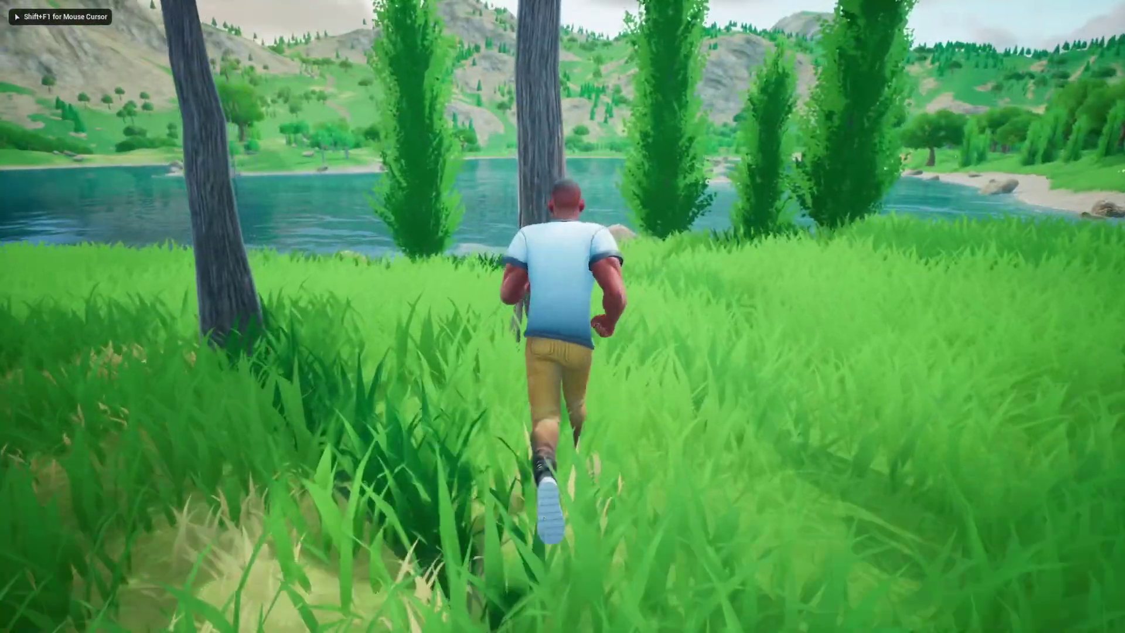
key("a")
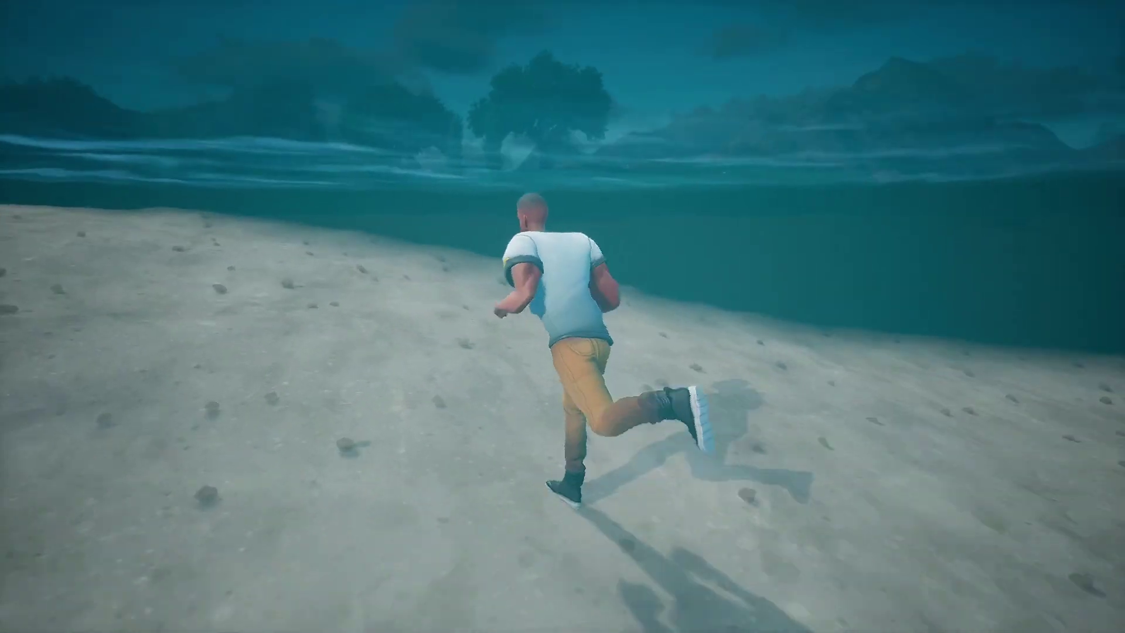
key("space")
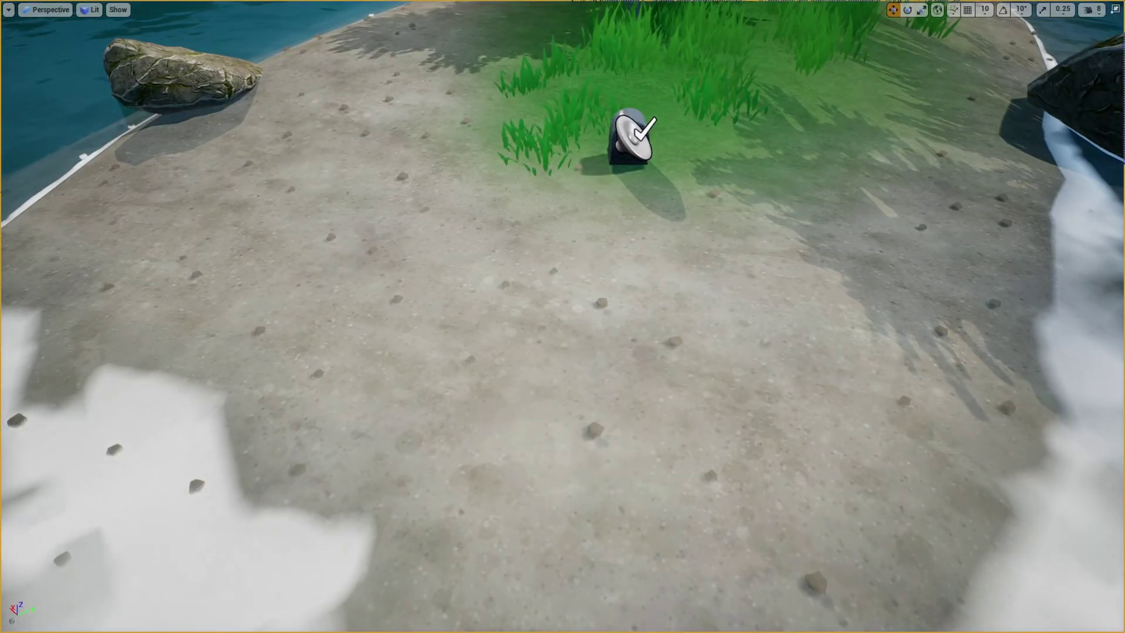
Step: Play from the sandy strip in the lake, run past the birches and shoreline to examine them, and return to the windowed editor
key("g")
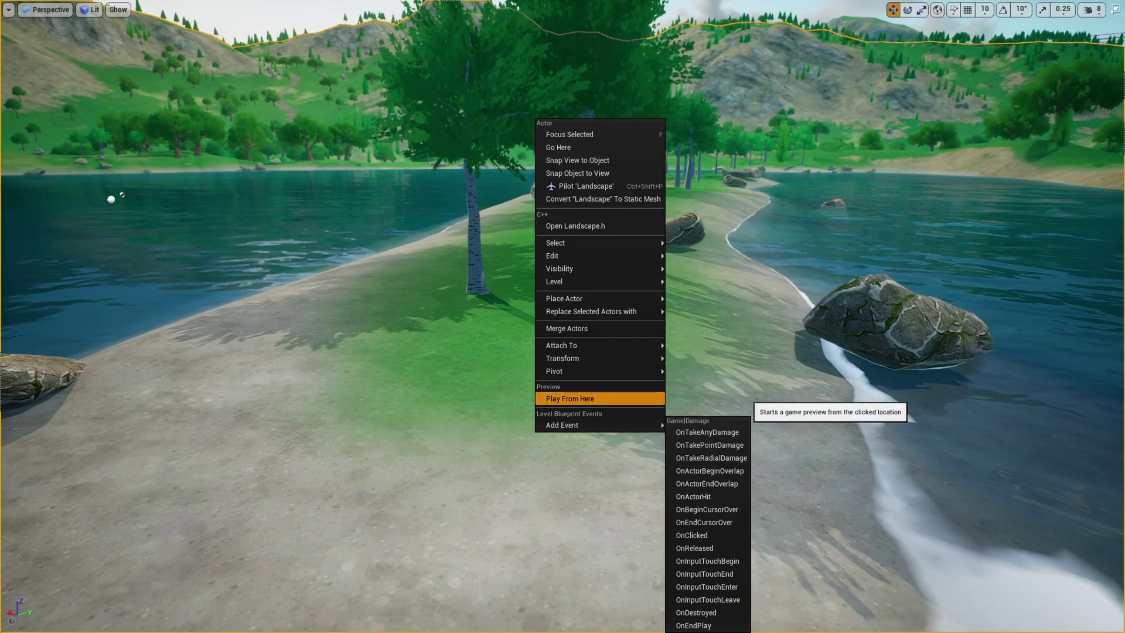
key("alt+p")
key("w")
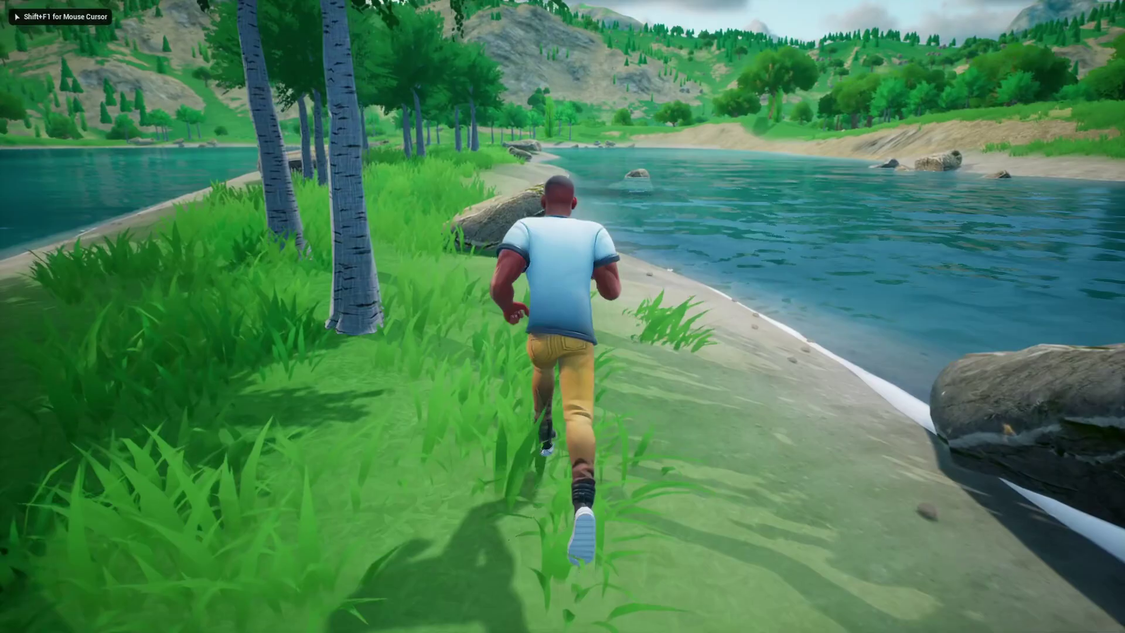
key("d")
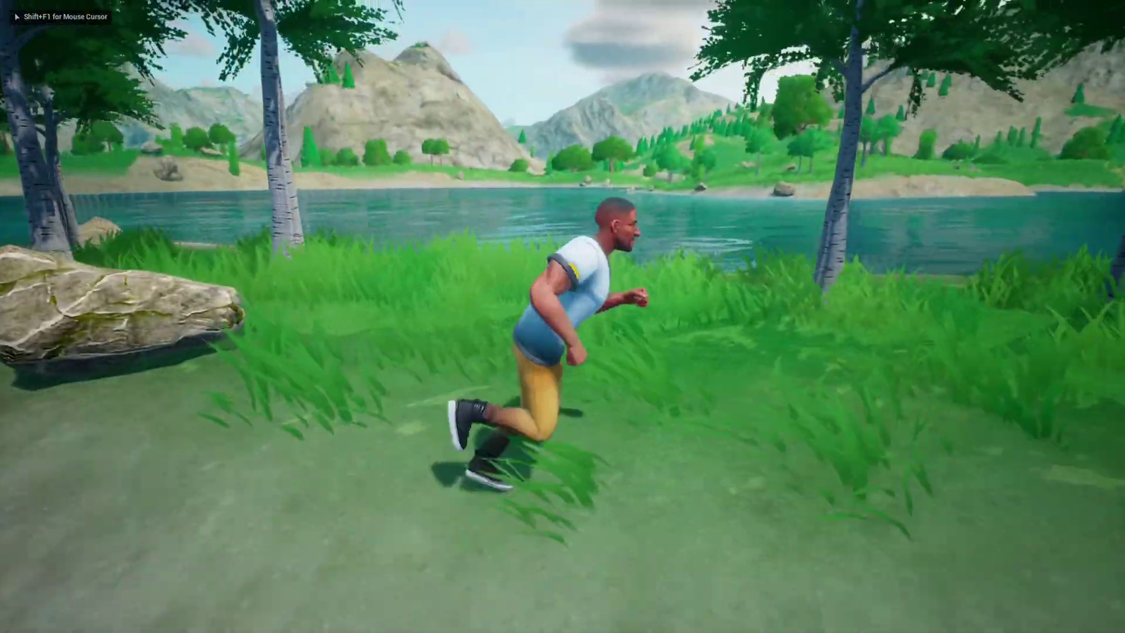
key("w")
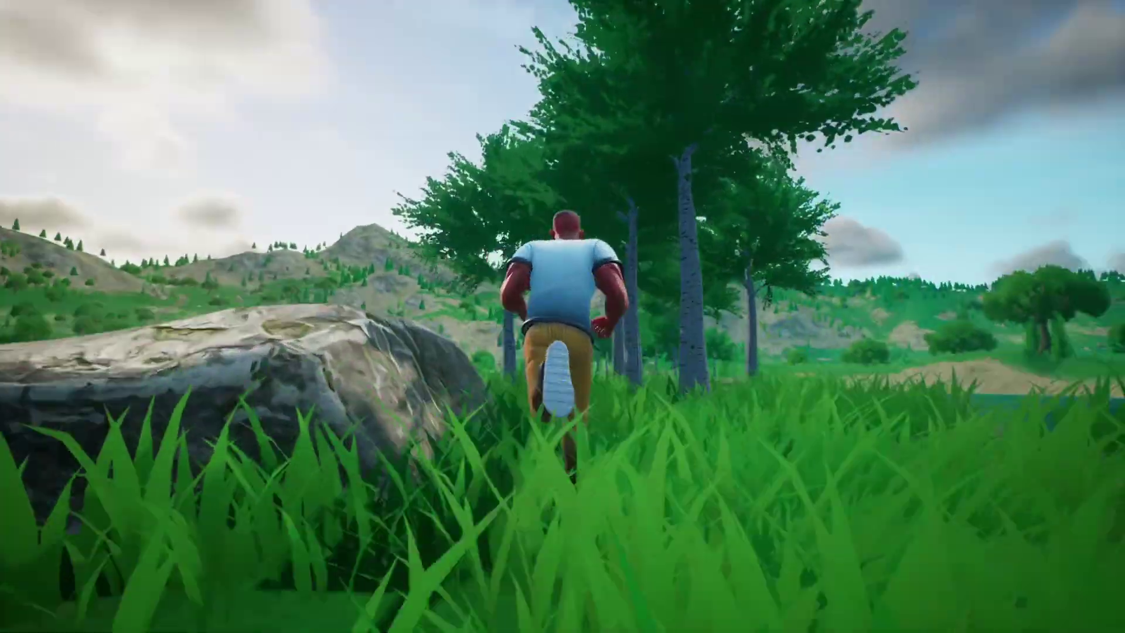
key("a")
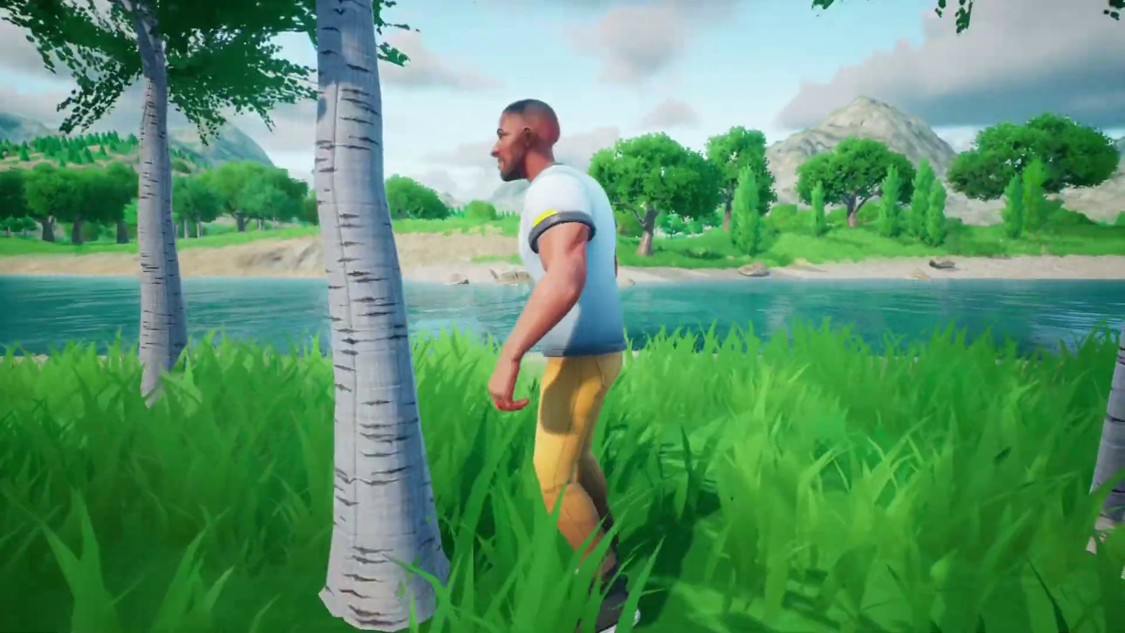
key("w")
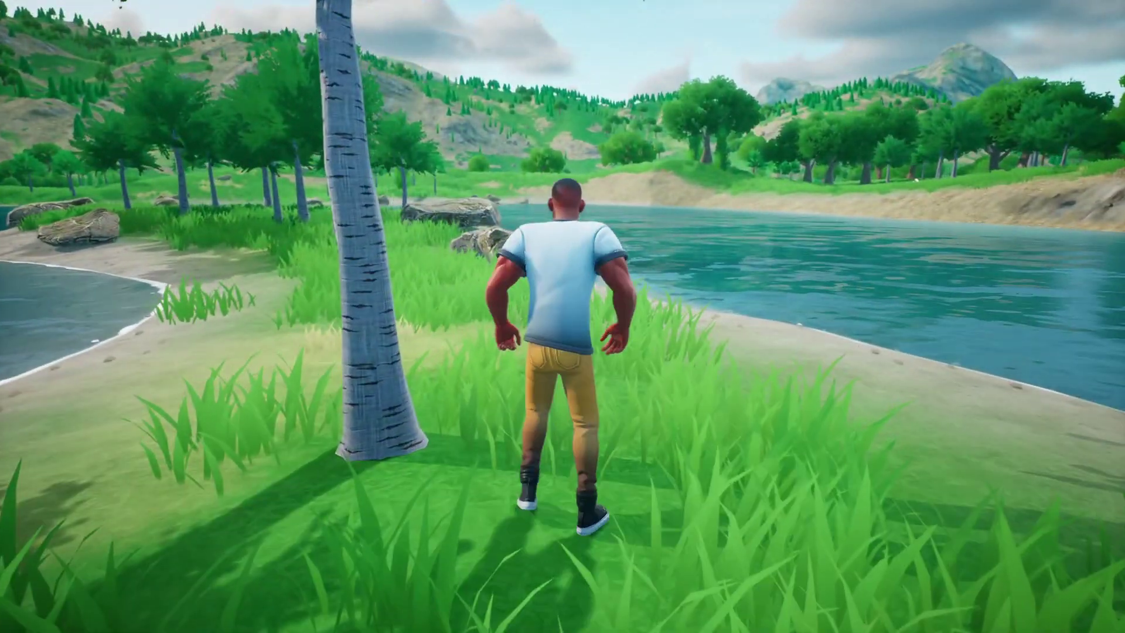
key("Escape")
right_click_drag(562, 317, 469, 292)
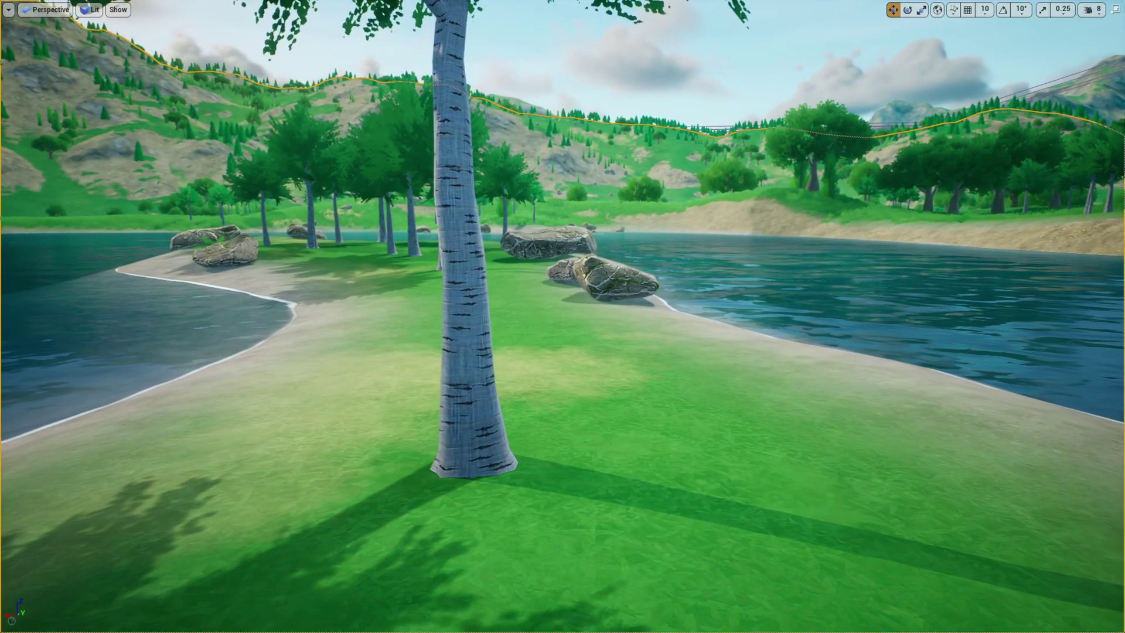
key("F11")
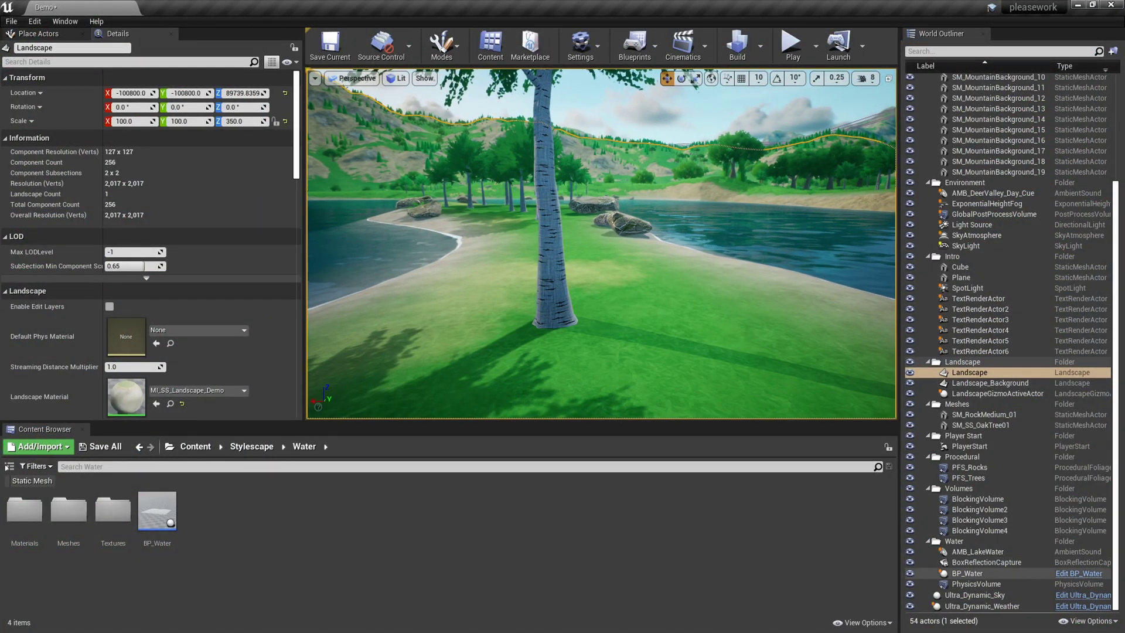
Step: Set the Ultra_Dynamic_Weather actor's Weather Type preset to Thunderstorm
left_click(982, 606)
left_click(135, 216)
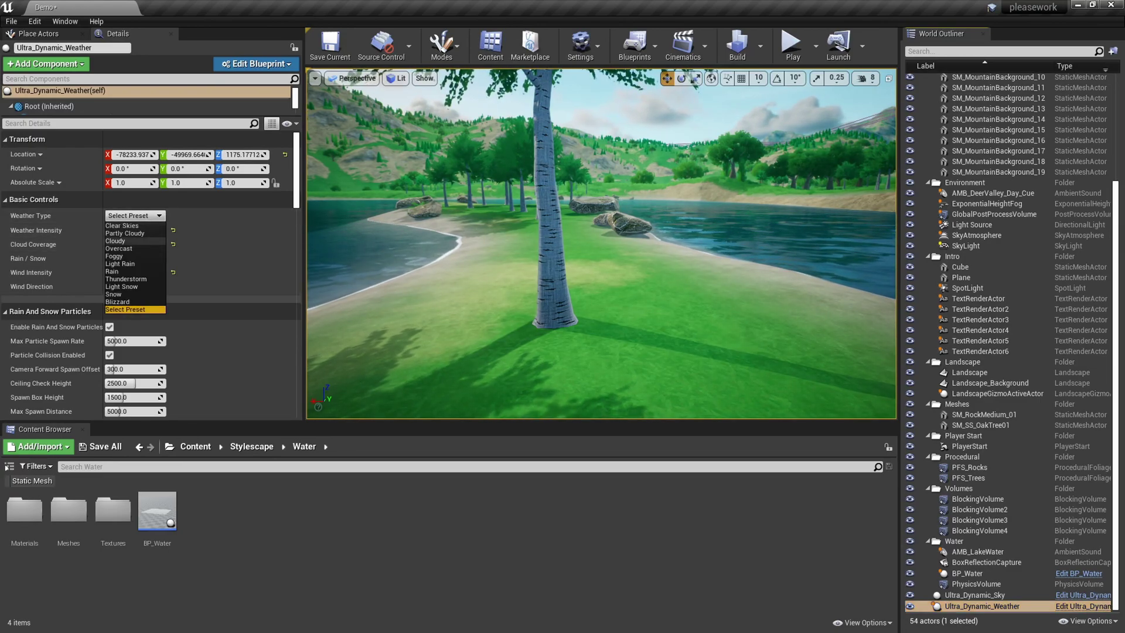
left_click(126, 279)
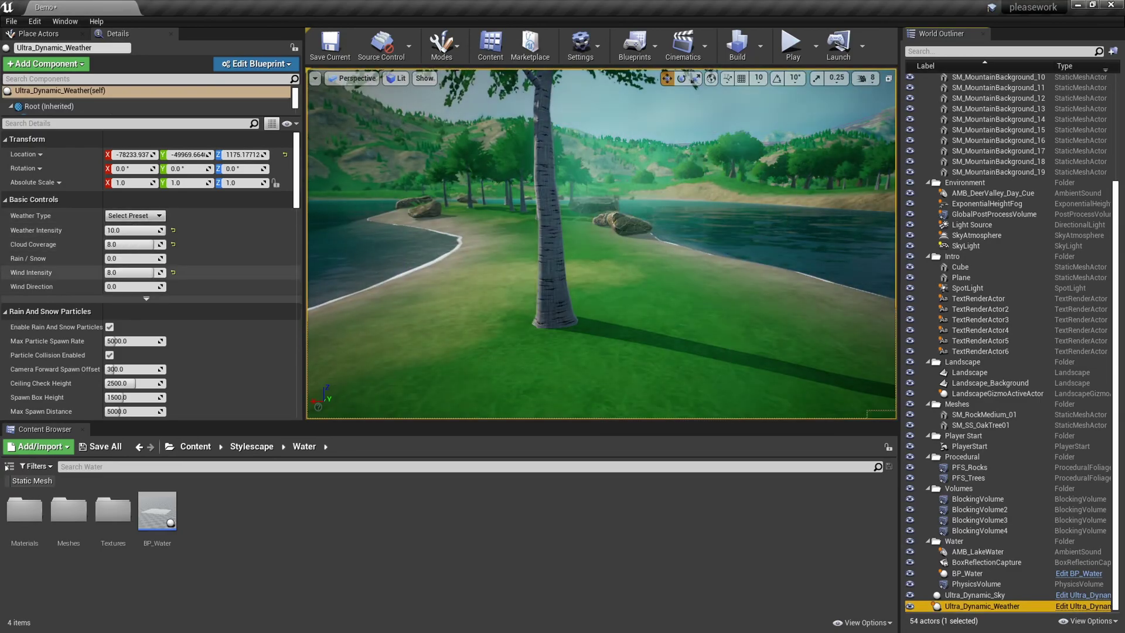
Step: Play the level in full screen from the shaded grassy bank beside the birch tree
right_click_drag(601, 244, 744, 214)
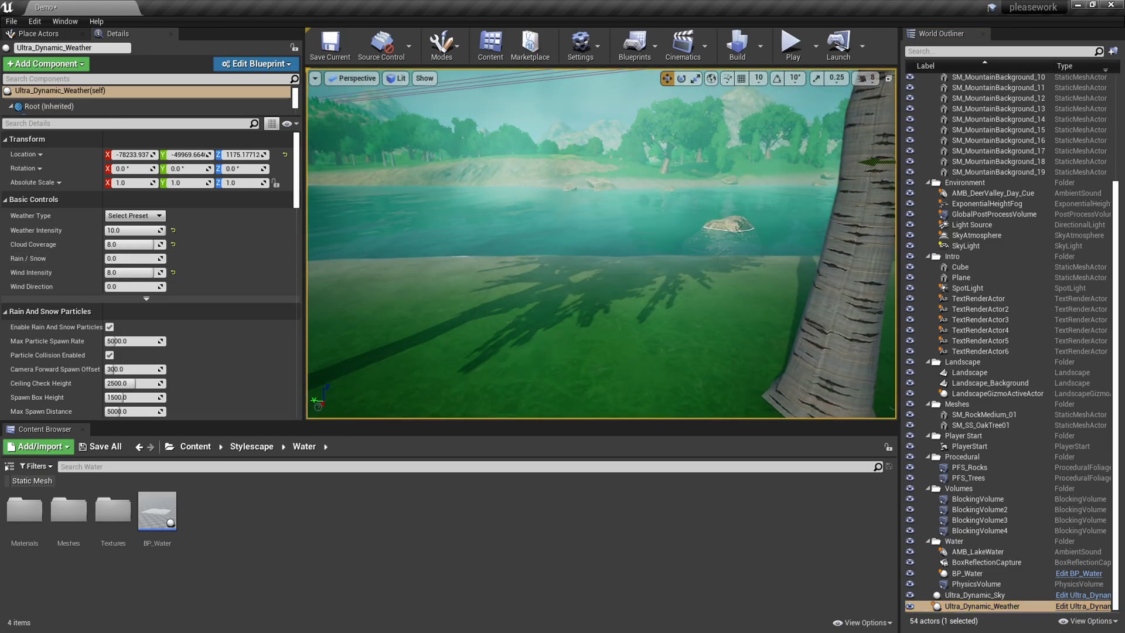
key("F11")
right_click(519, 456)
left_click(567, 422)
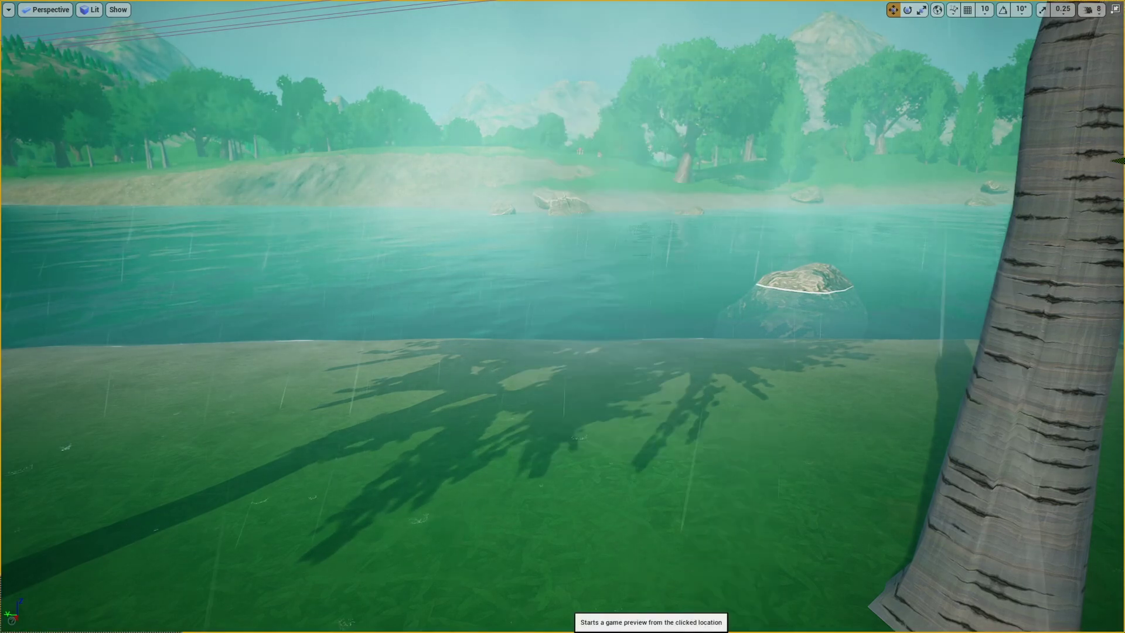
left_click(568, 606)
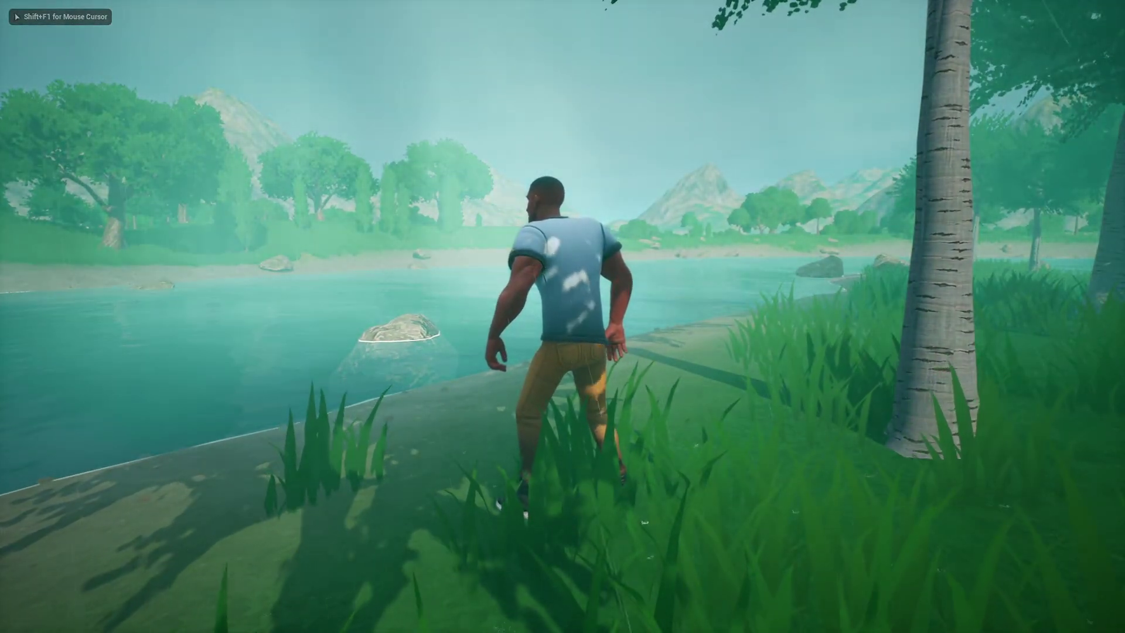
Step: Run the character along the shore and through the trees to examine the thunderstorm, and return to the windowed editor
key("w")
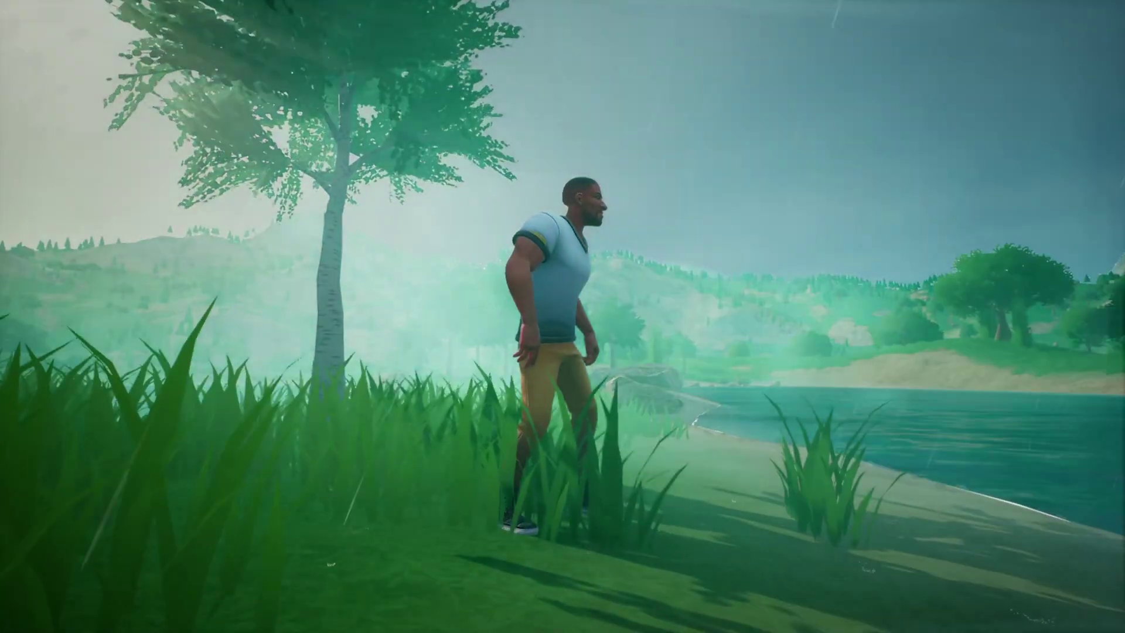
key("w")
key("w")
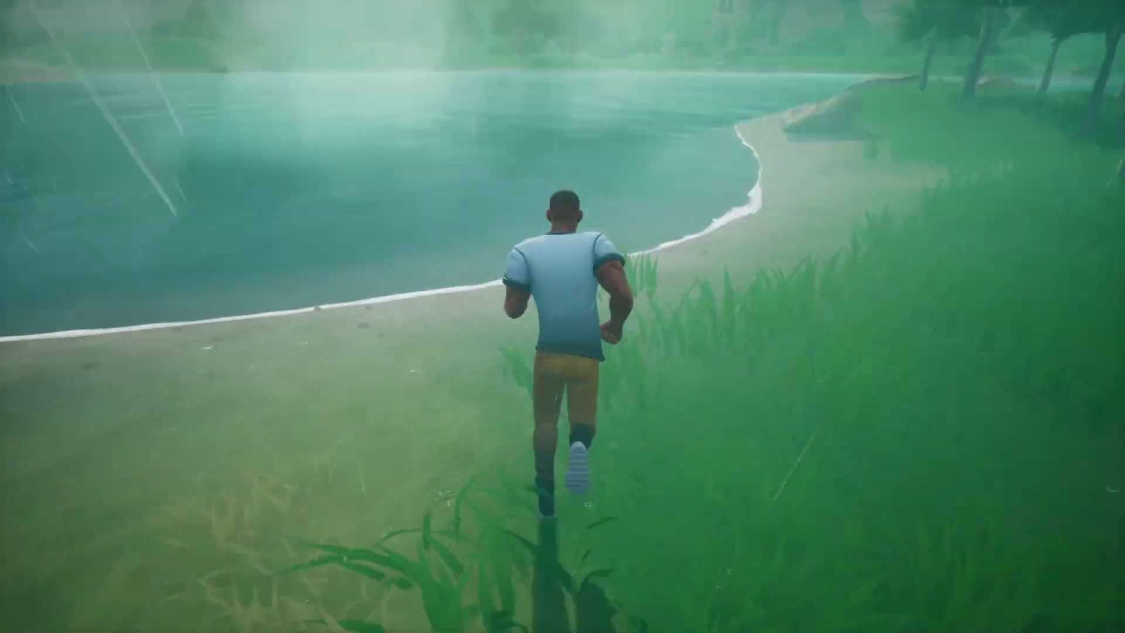
key("d")
key("w")
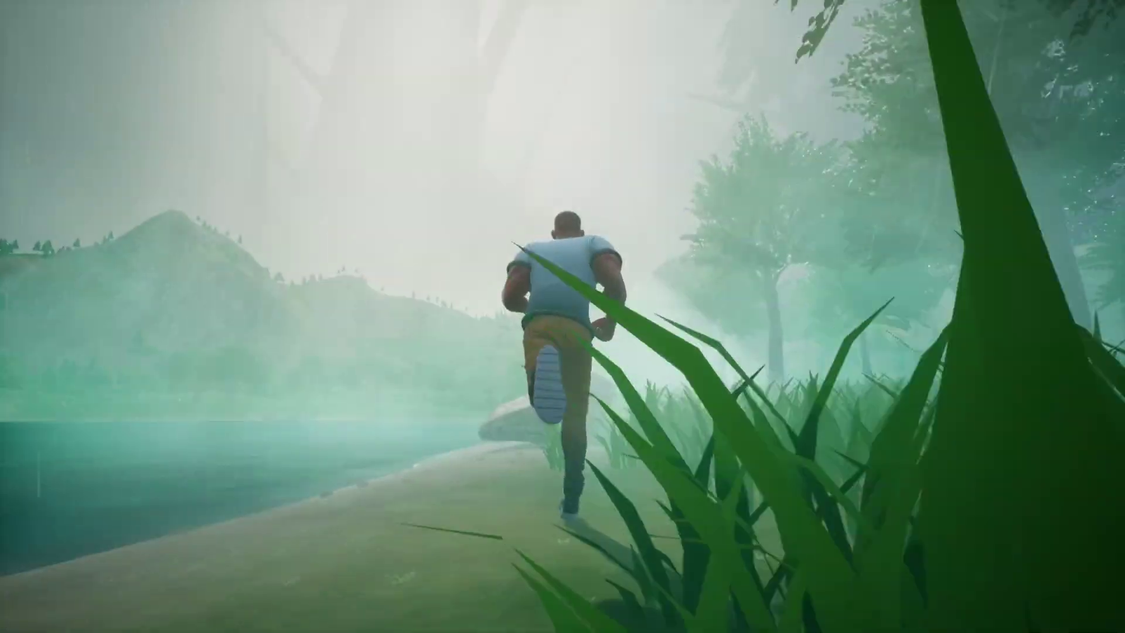
key("w")
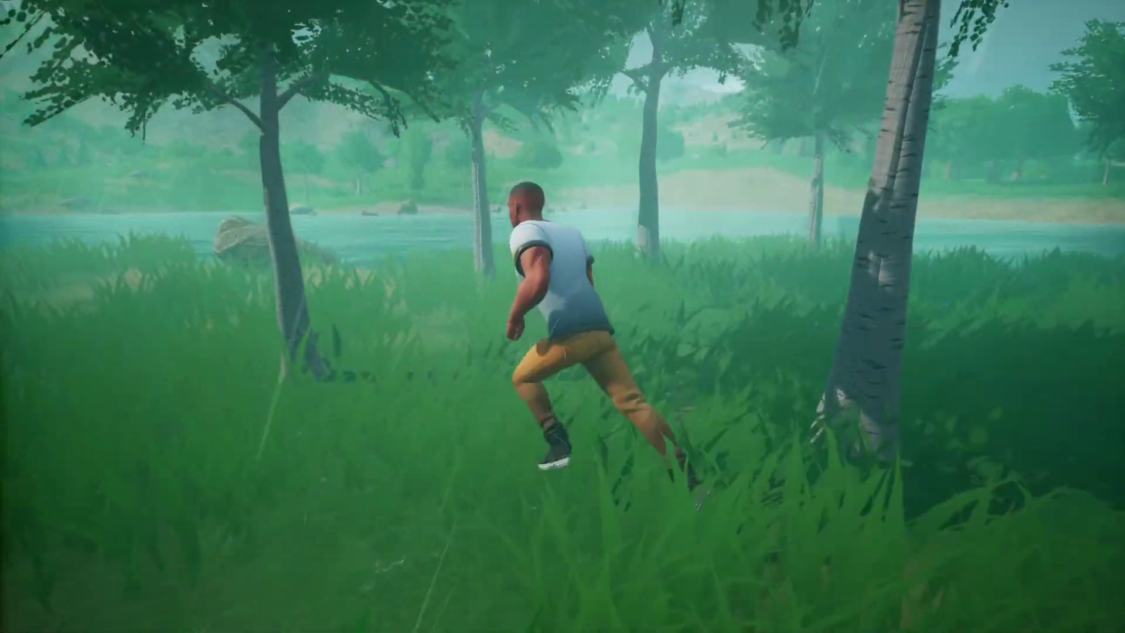
key("w")
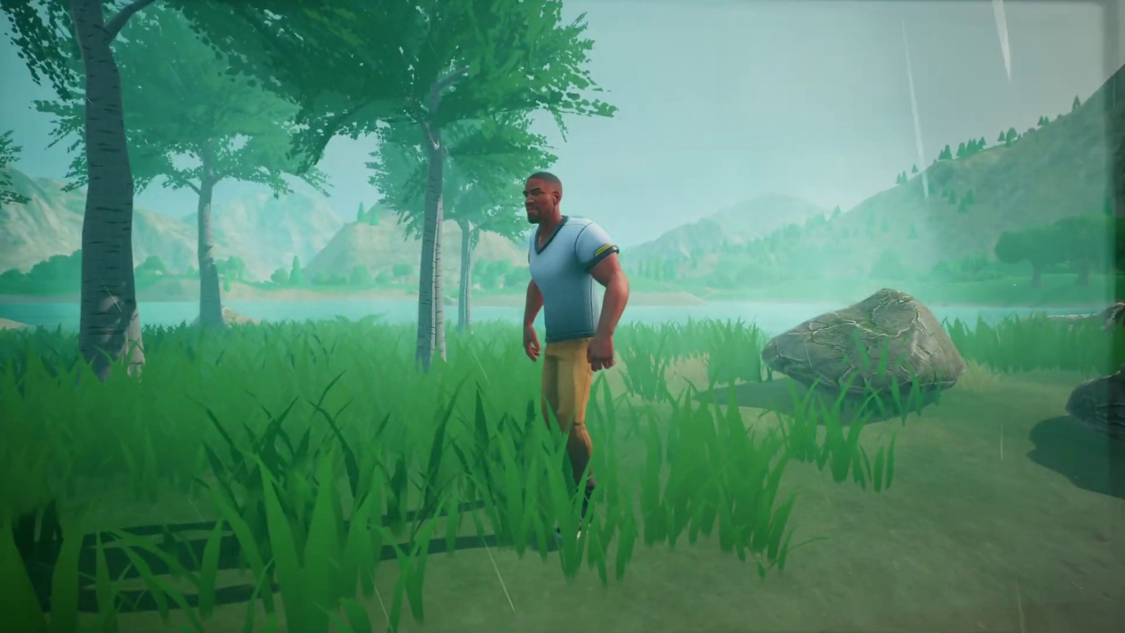
key("Escape")
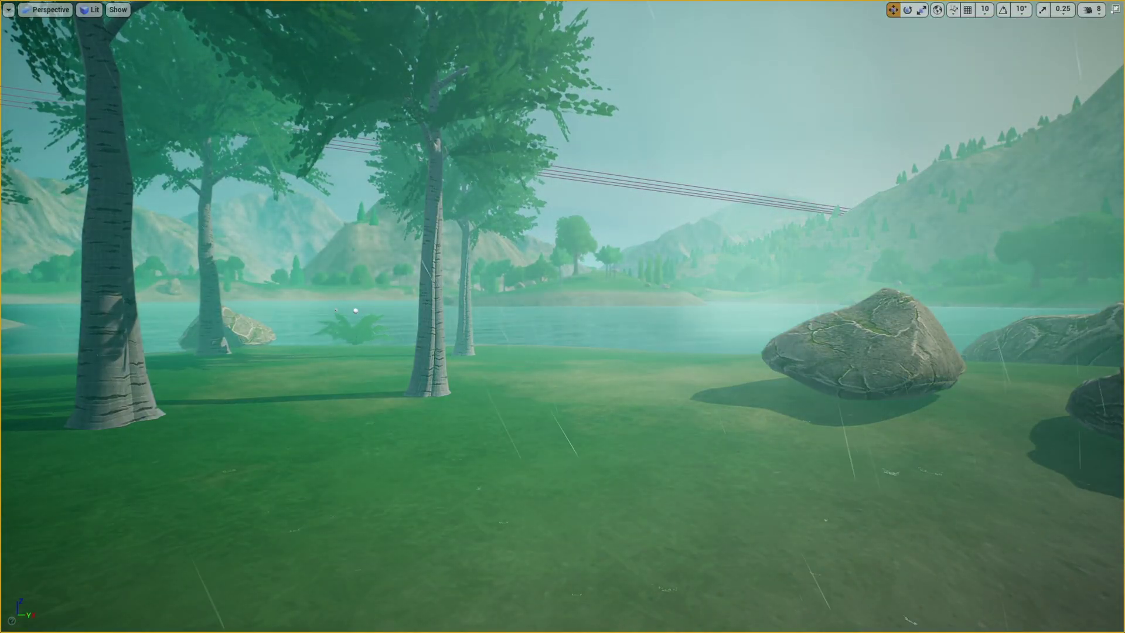
key("F11")
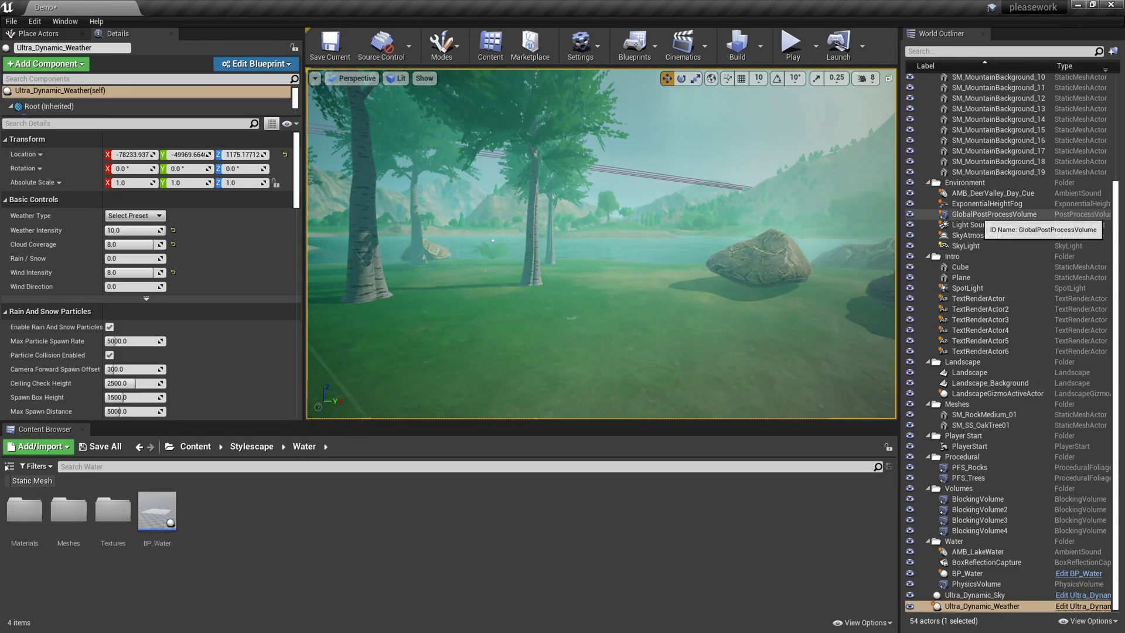
Step: Hide the level's own Light Source actor in the Environment folder and look over the stormy lakeshore
left_click(910, 214)
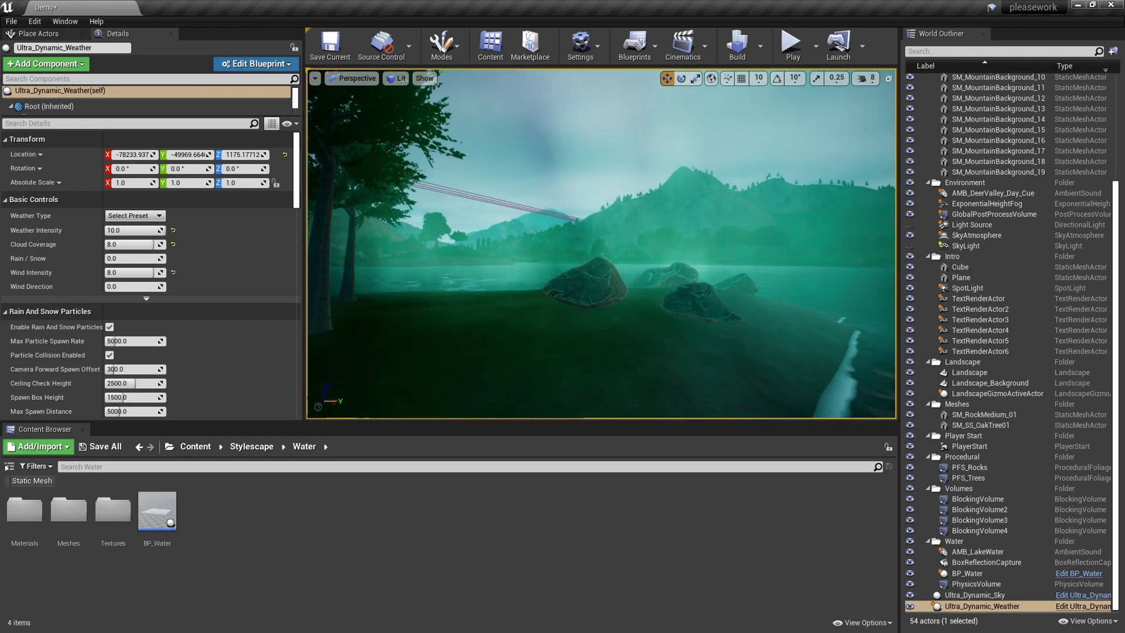
right_click_drag(602, 244, 580, 287)
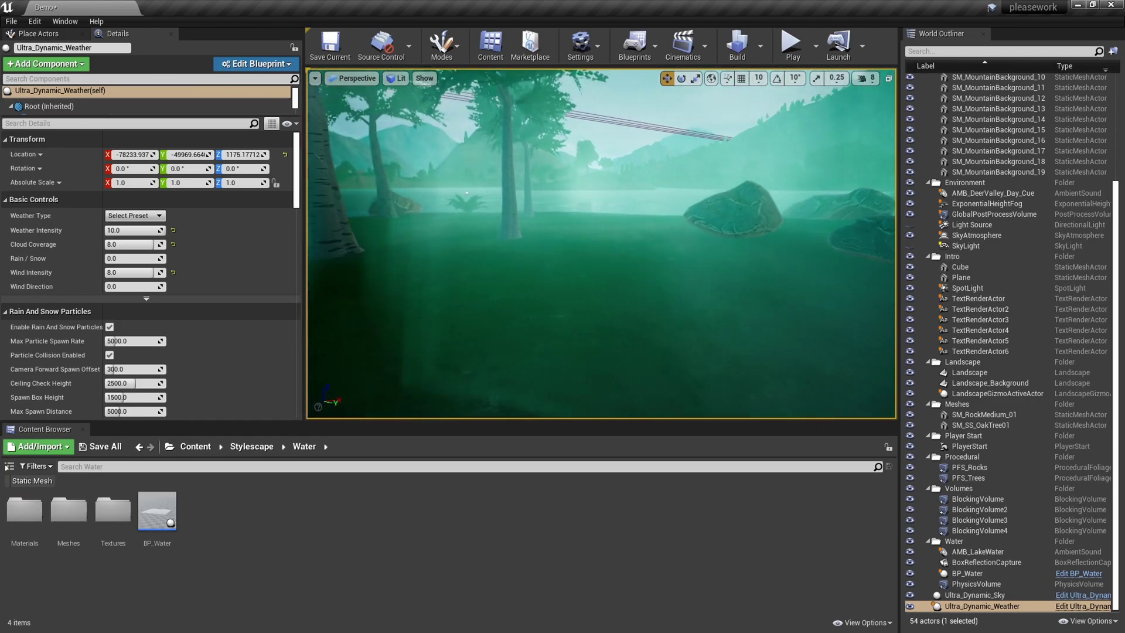
Step: Examine the settings of the Environment folder's SkyLight and Light Source actors, including light shafts, atmosphere and light function options
left_click(966, 246)
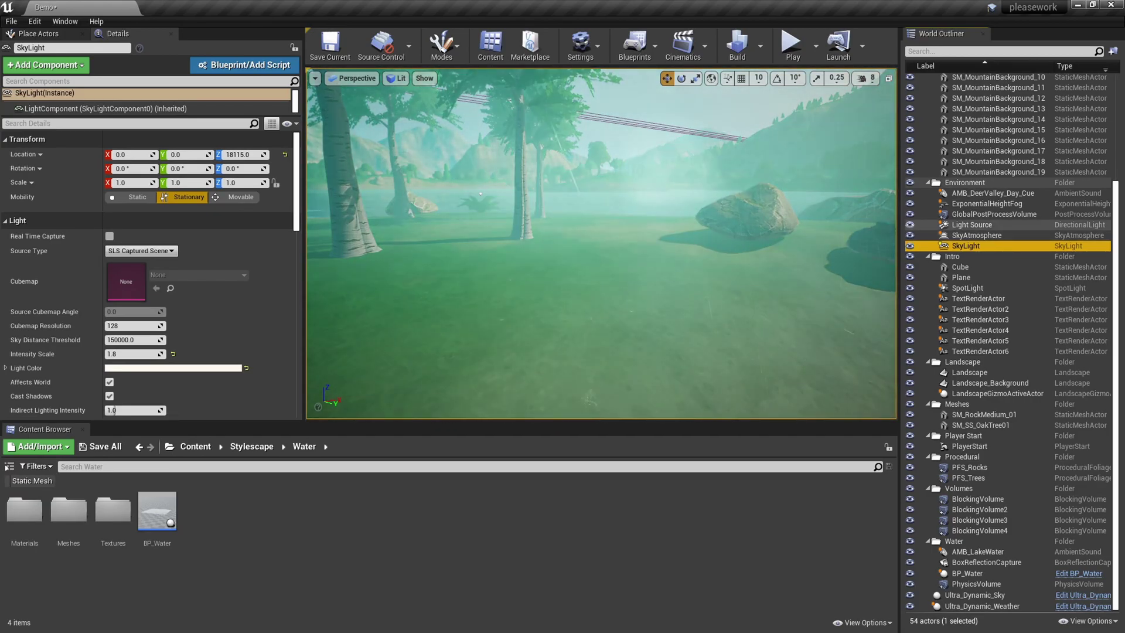
left_click(972, 225)
scroll(140, 245, "down", 1)
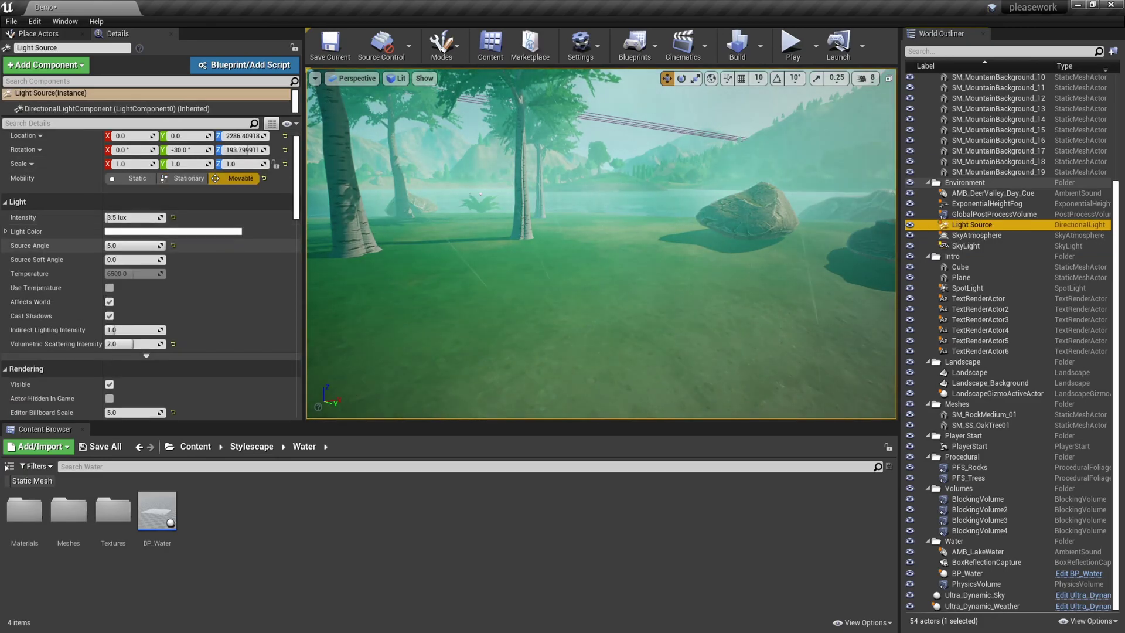
scroll(115, 330, "down", 15)
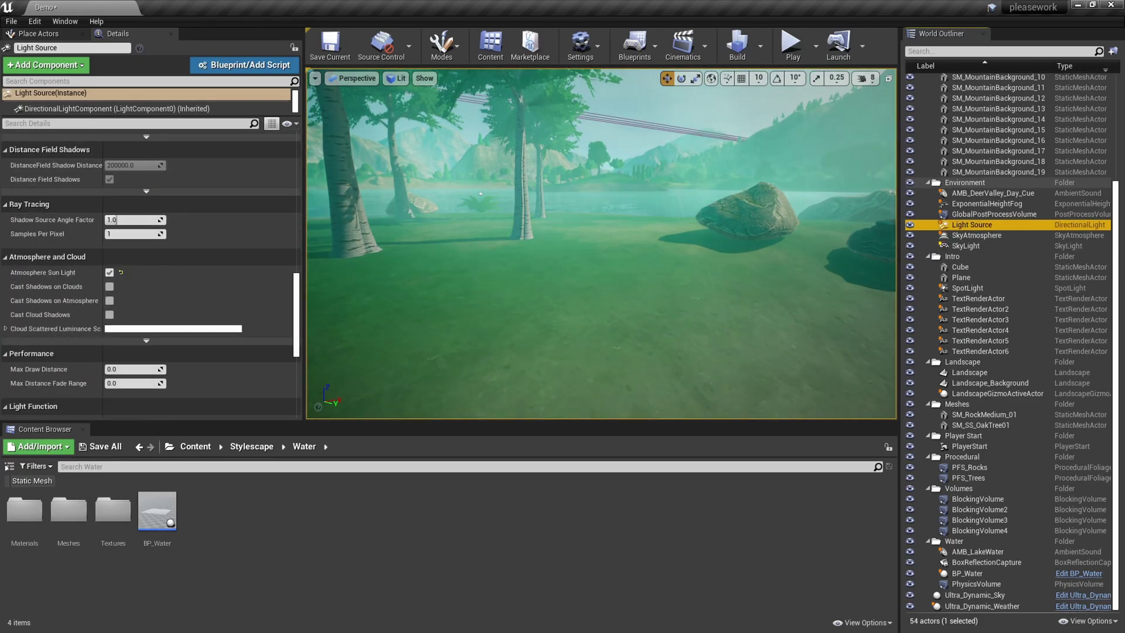
scroll(149, 270, "down", 3)
scroll(149, 269, "up", 6)
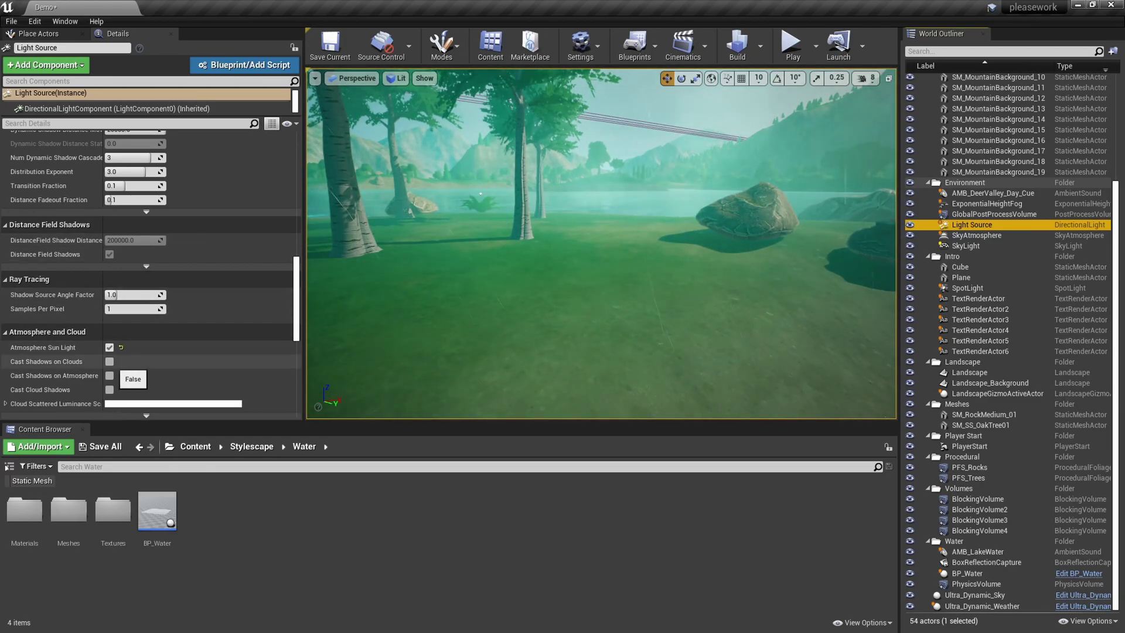
scroll(111, 375, "up", 2)
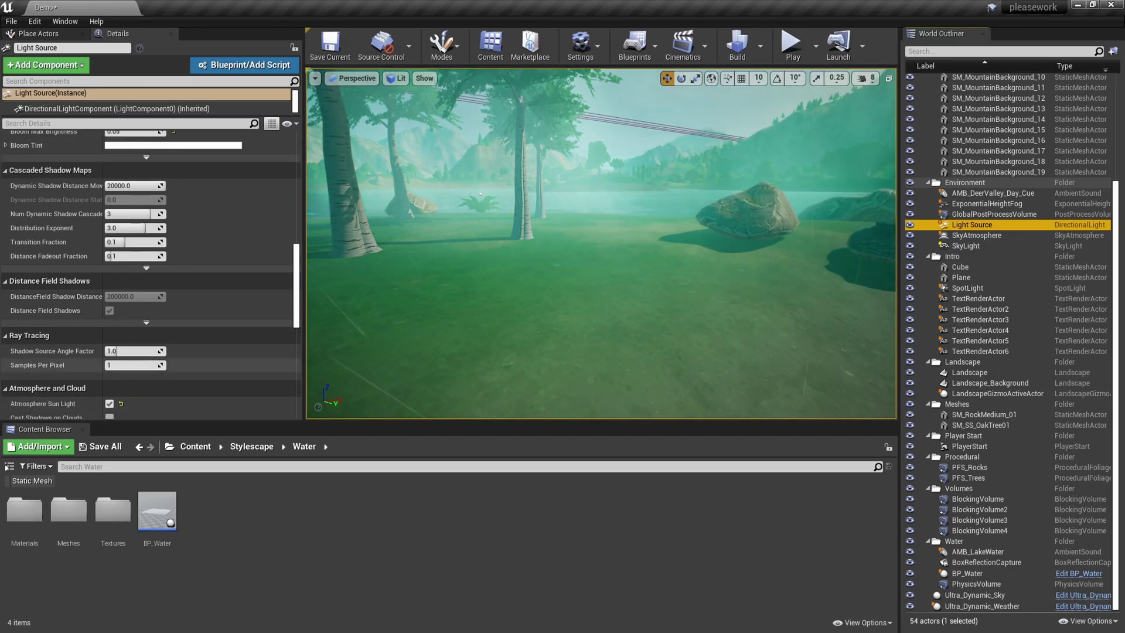
scroll(111, 275, "up", 15)
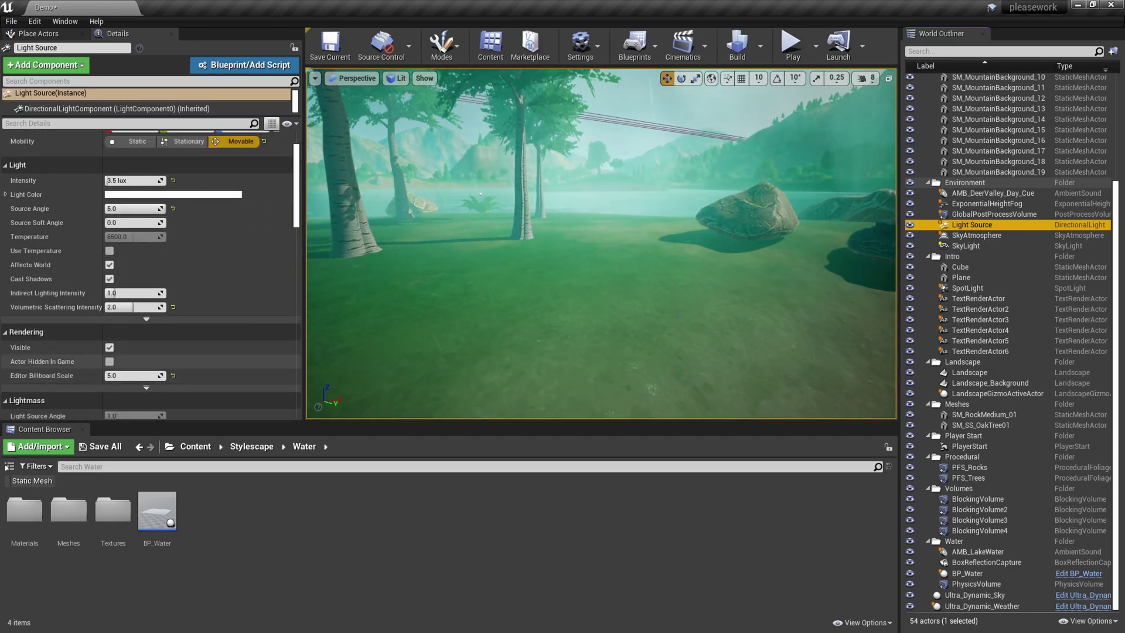
scroll(248, 169, "up", 2)
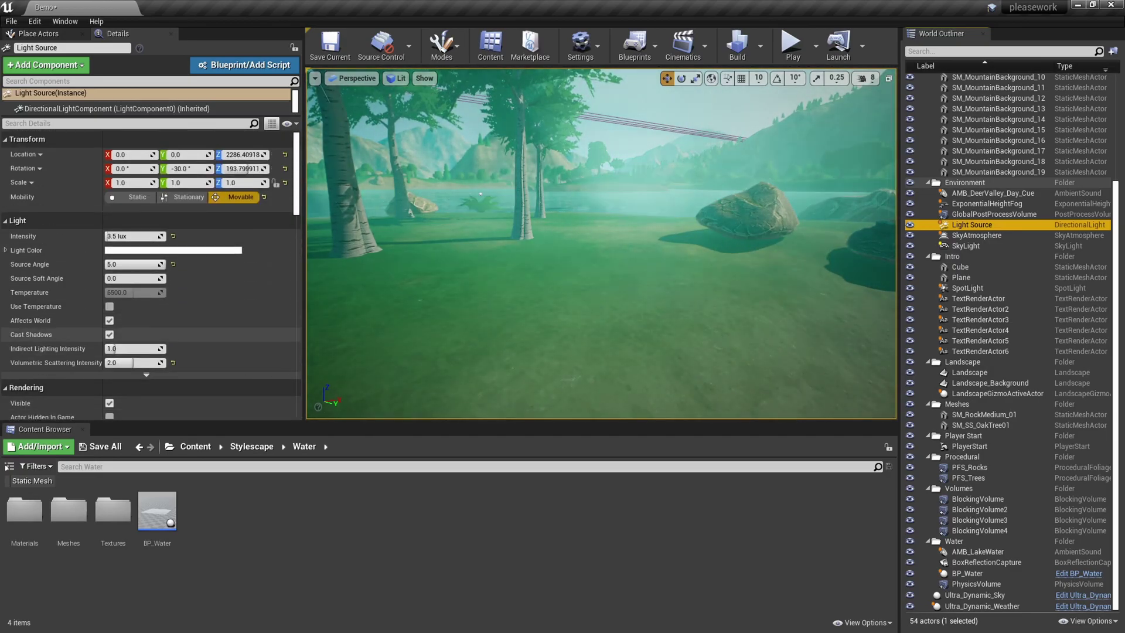
scroll(248, 169, "down", 15)
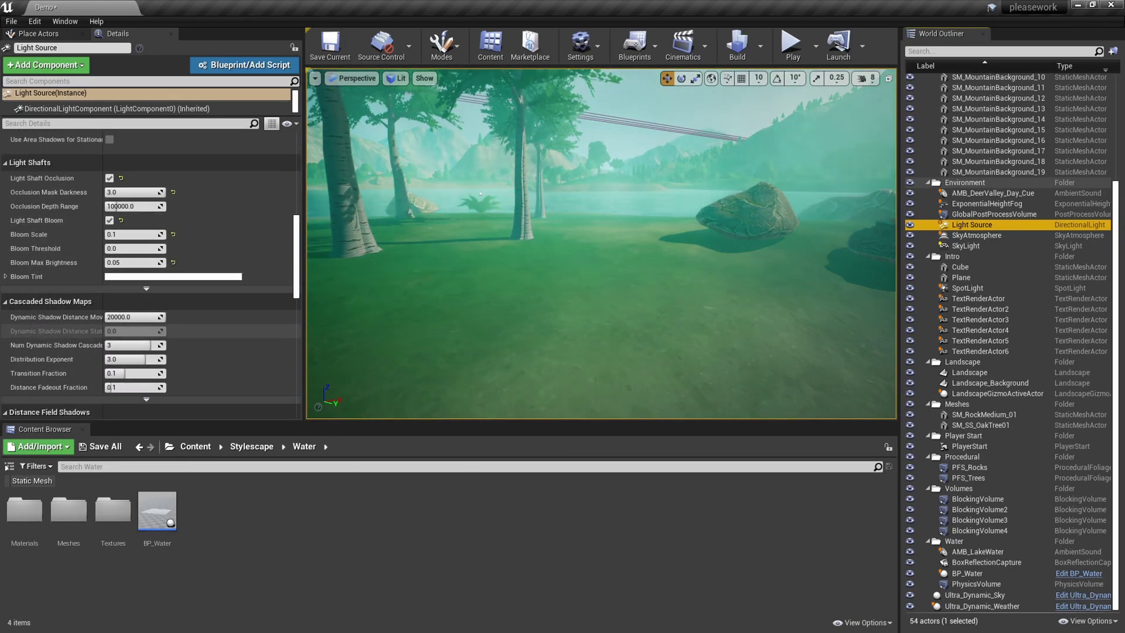
scroll(150, 270, "down", 15)
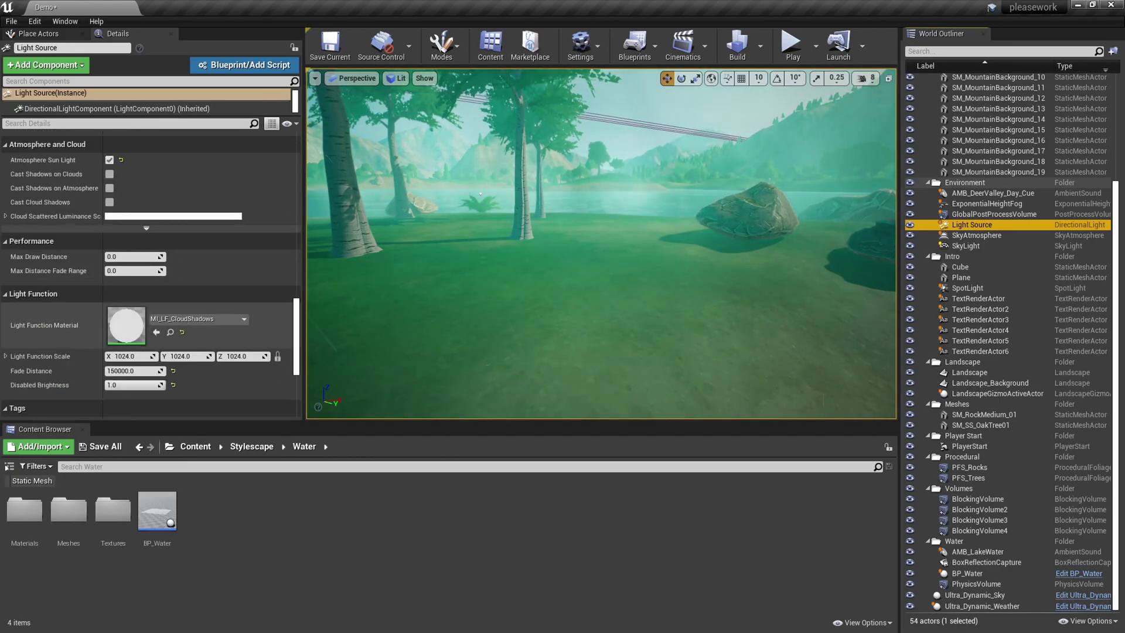
right_click_drag(597, 246, 674, 245)
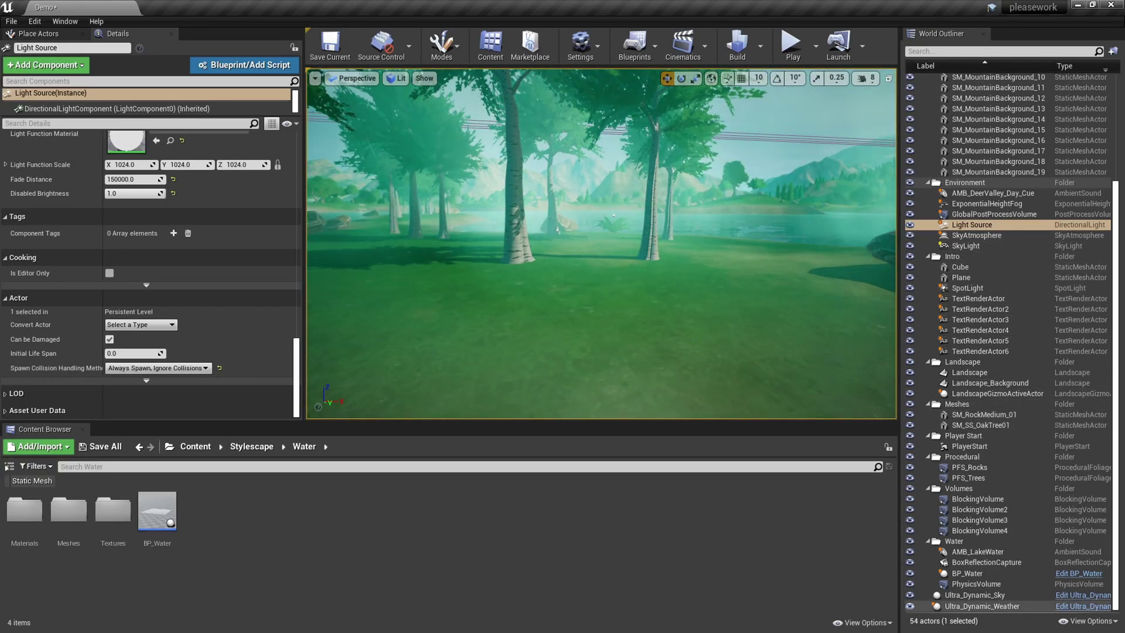
Step: Hide the Ultra_Dynamic_Weather actor and delete it from the level
left_click(910, 607)
left_click(984, 606)
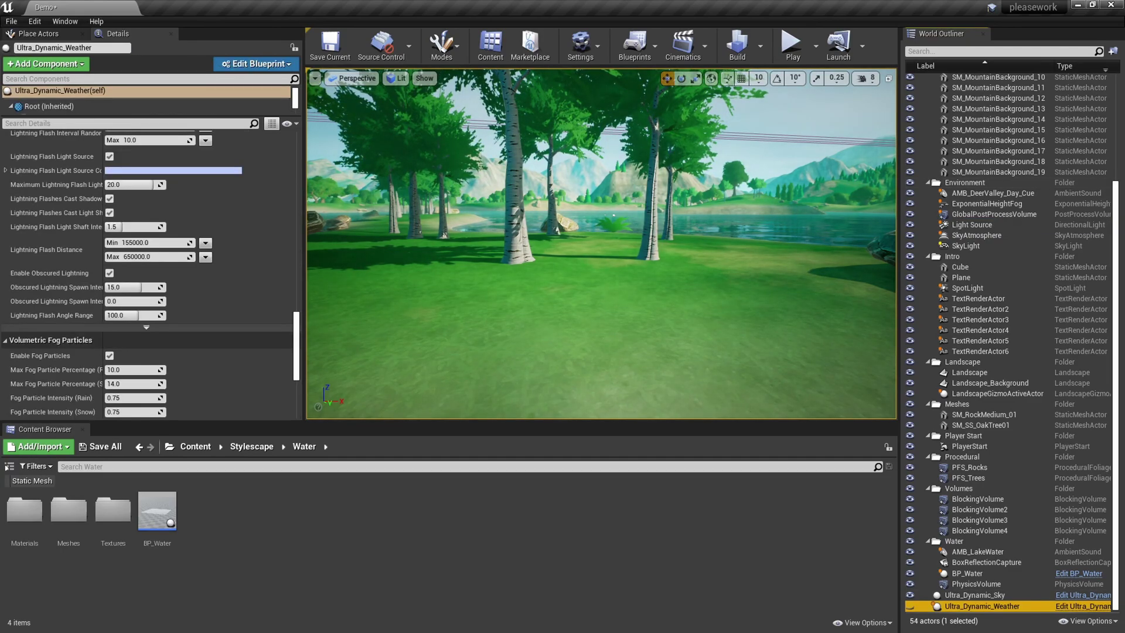
key("Delete")
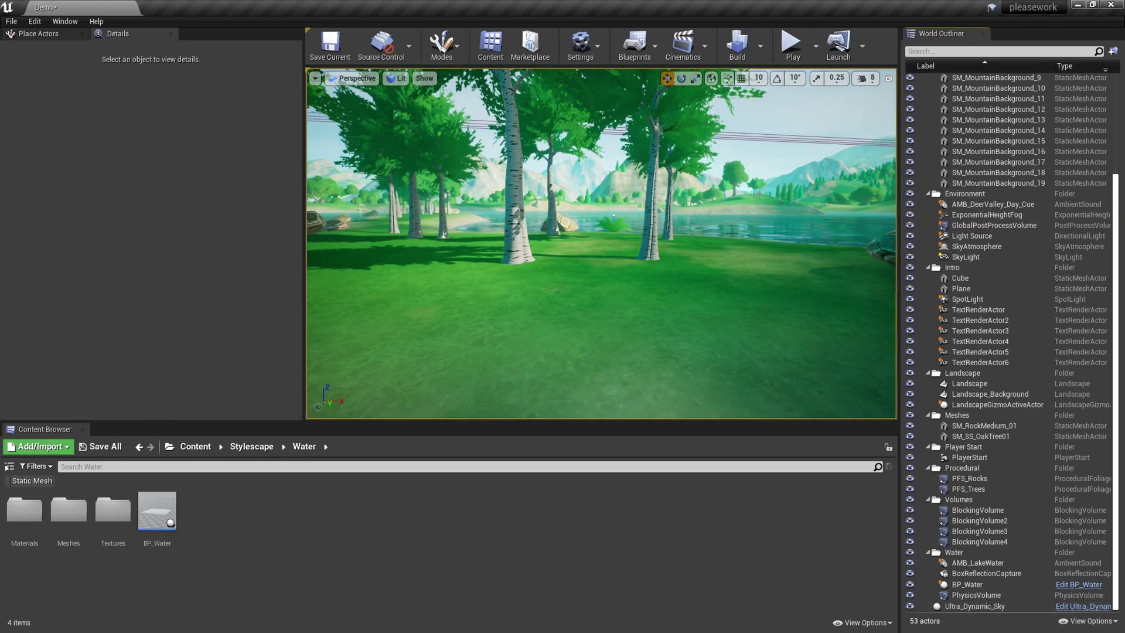
Step: Play the level in full screen from the grass in front of the birch trees
right_click(639, 296)
left_click(674, 584)
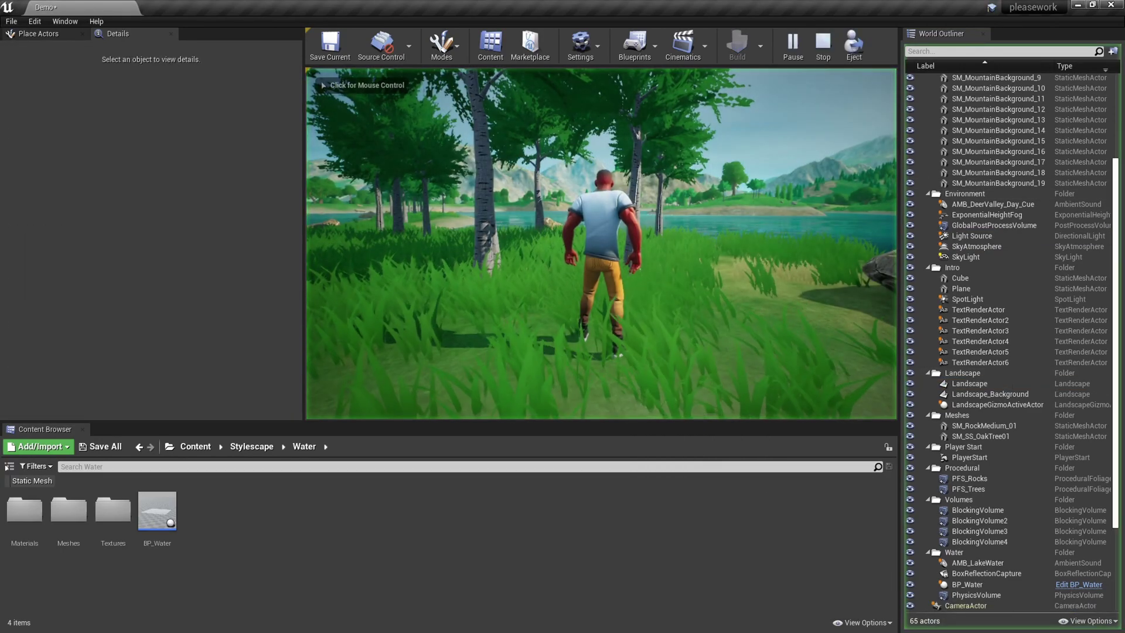
key("F11")
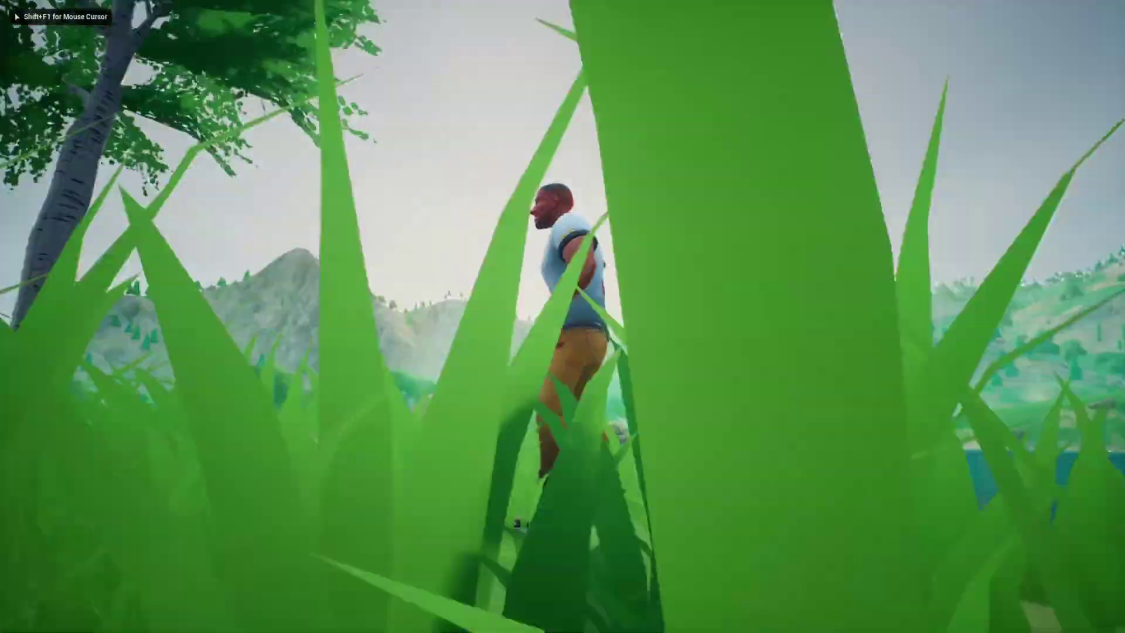
Step: Run the character through the grass and along the lakeshore to the rocks to check the scene without weather, and end the play session
key("a")
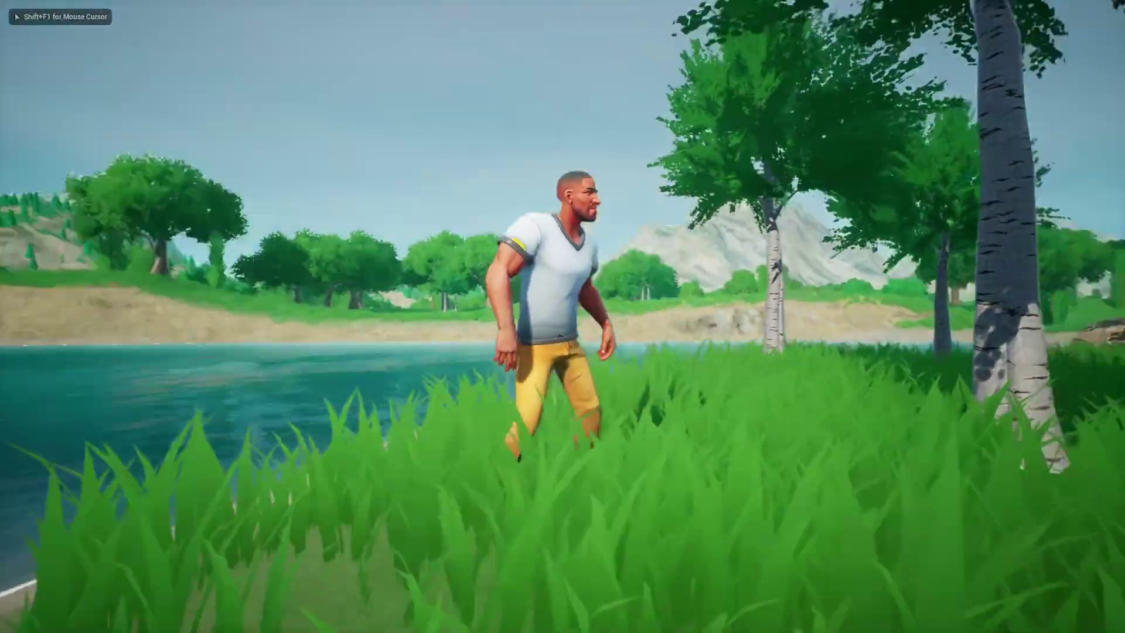
key("s")
key("w")
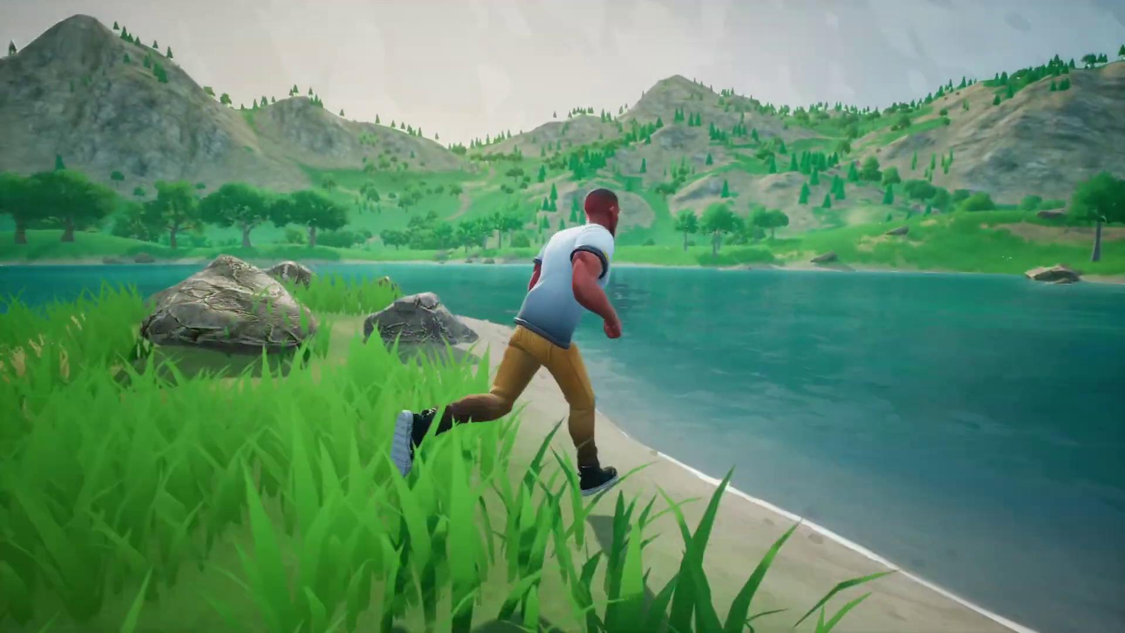
key("w")
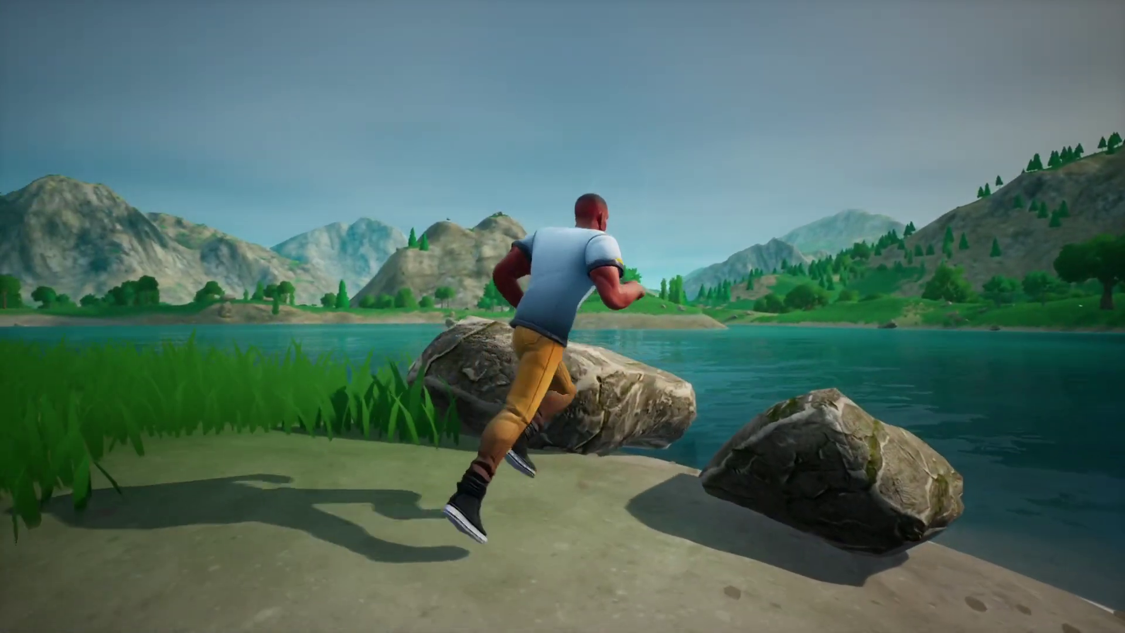
key("Escape")
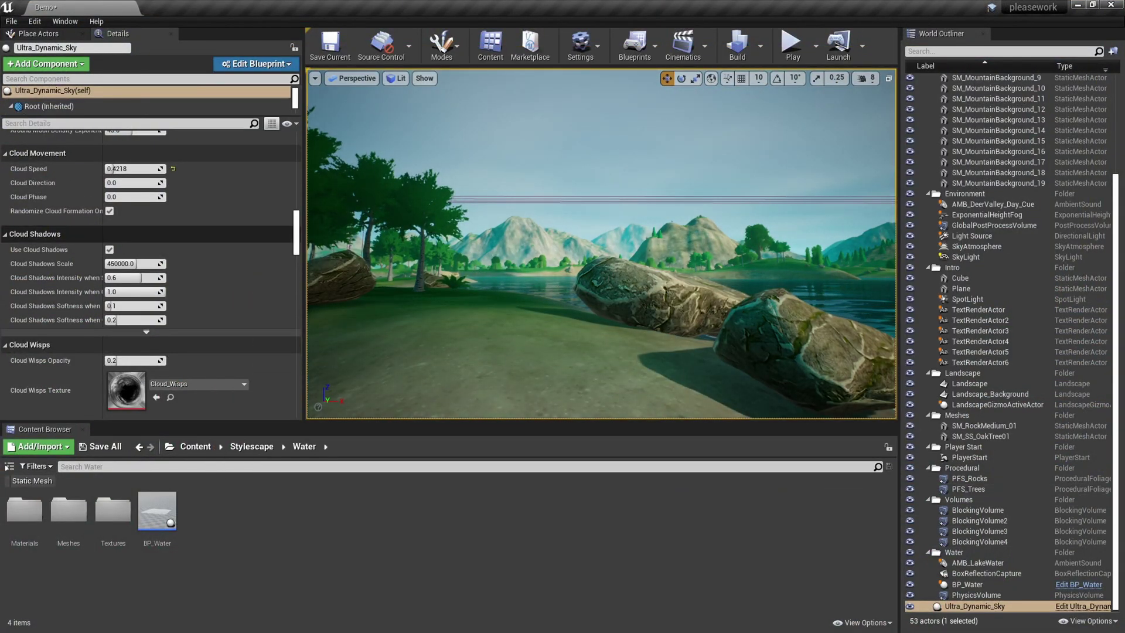
Step: Set the Ultra_Dynamic_Sky actor's Time Of Day to about 1874
scroll(146, 269, "up", 10)
scroll(115, 288, "up", 10)
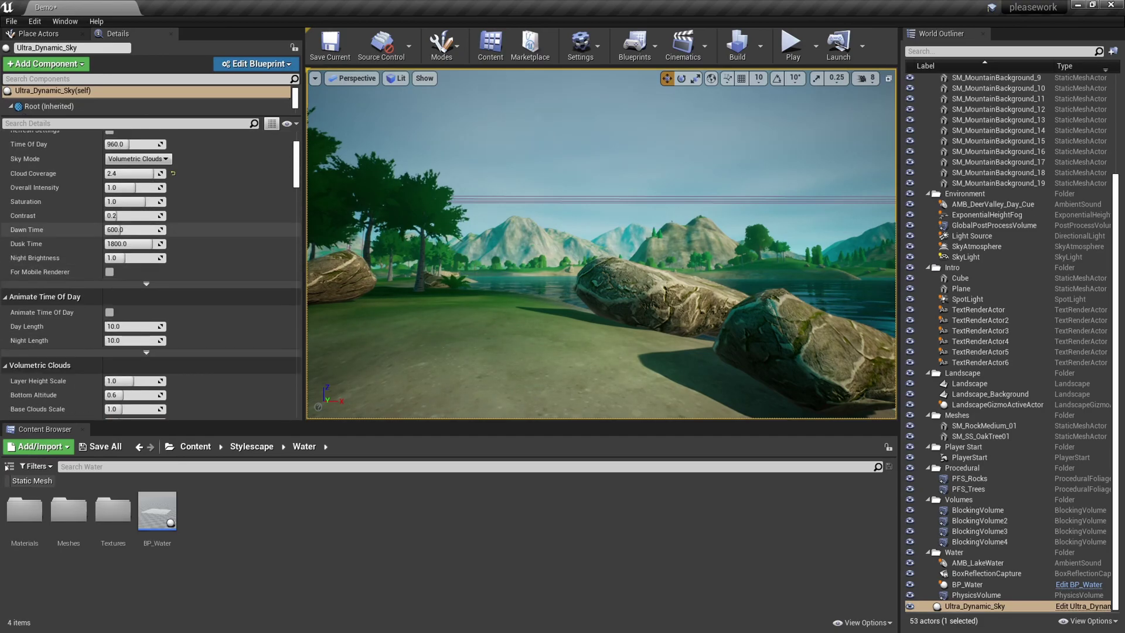
left_click_drag(132, 229, 202, 229)
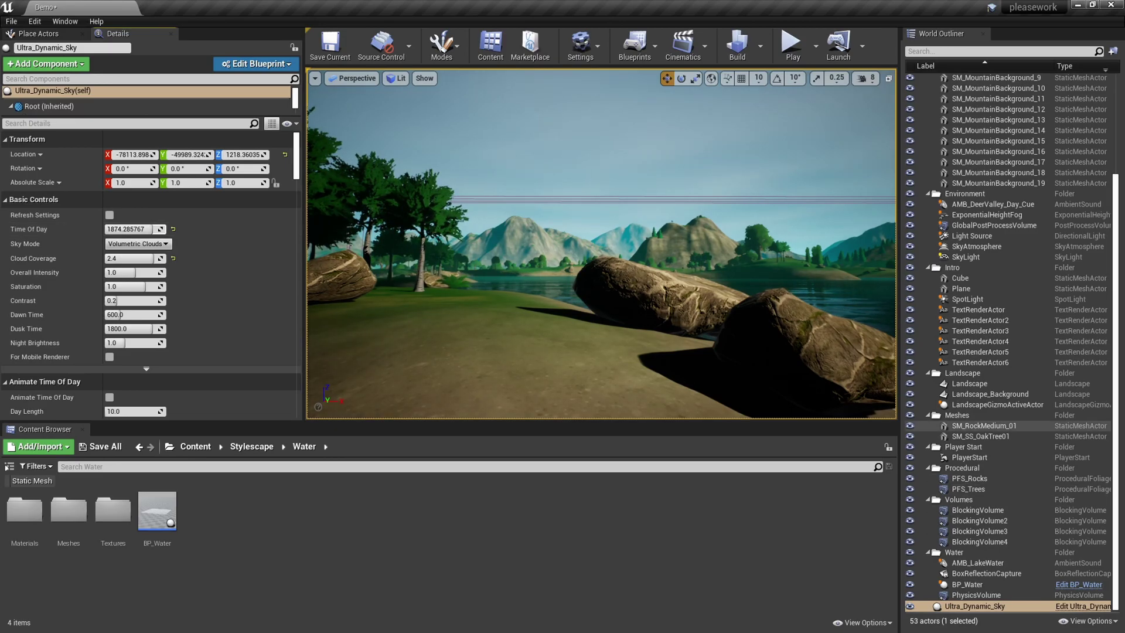
Step: Toggle the visibility of the Environment folder's SkyLight, SkyAtmosphere and Light Source actors to test their effect on the lighting
left_click(910, 257)
left_click(910, 246)
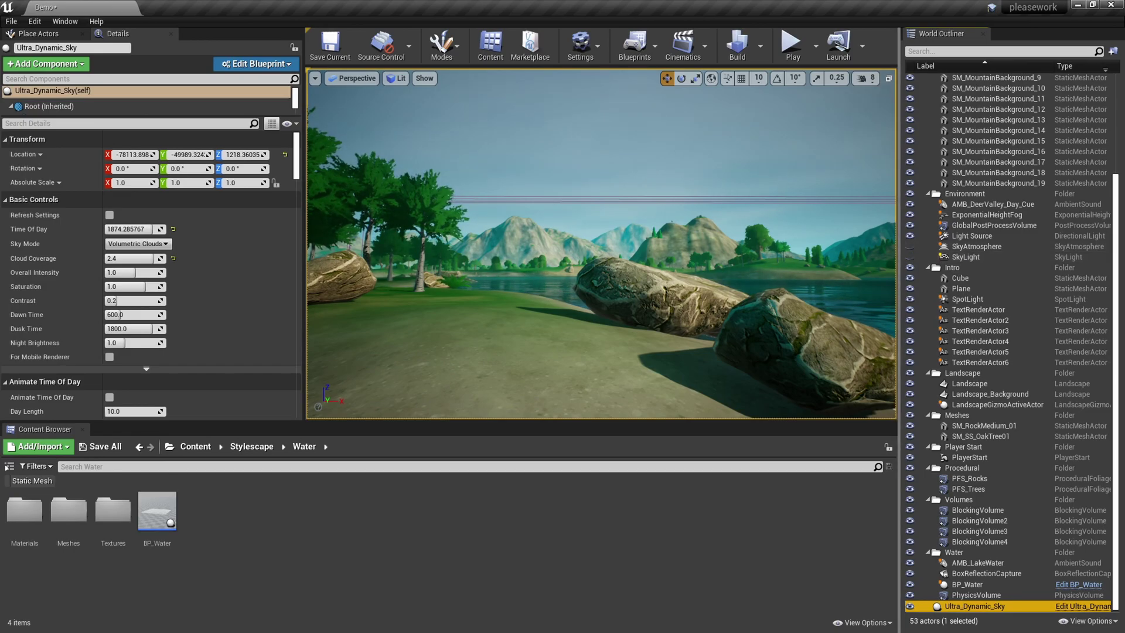
left_click(911, 235)
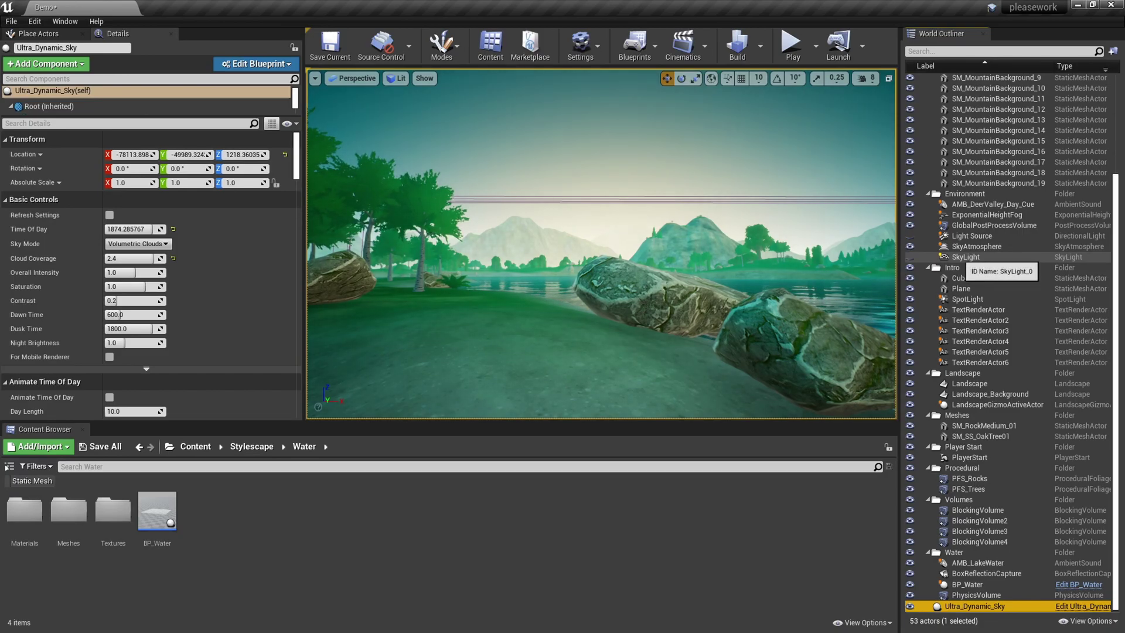
Step: Delete the level's own SkyLight and Light Source actors from the Environment folder despite their level blueprint references
left_click(967, 258)
key("Delete")
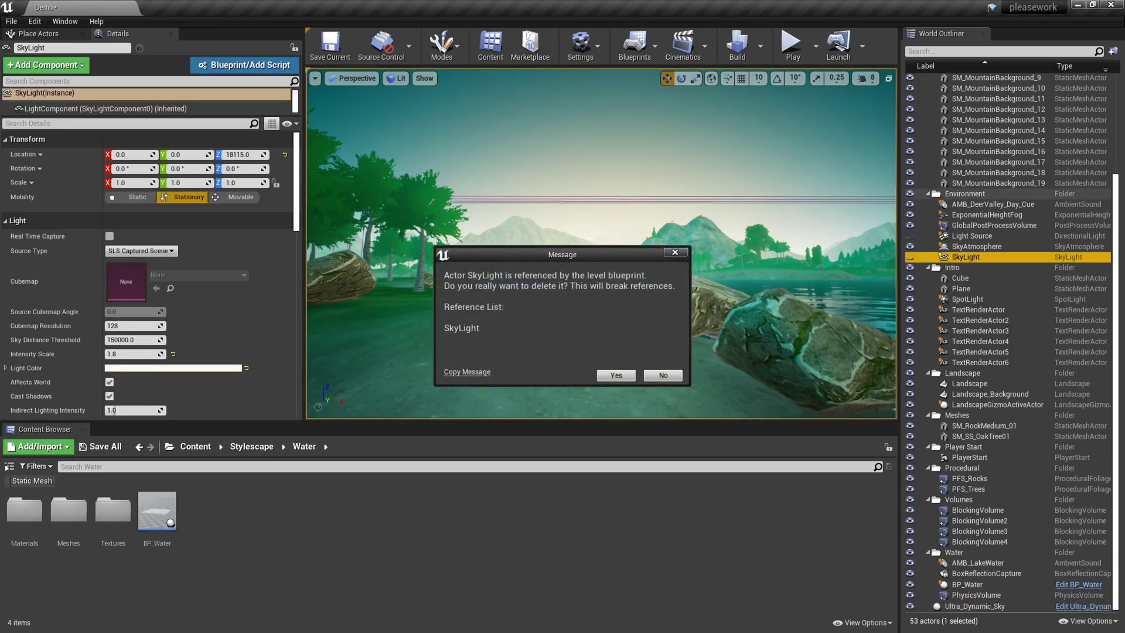
left_click(616, 375)
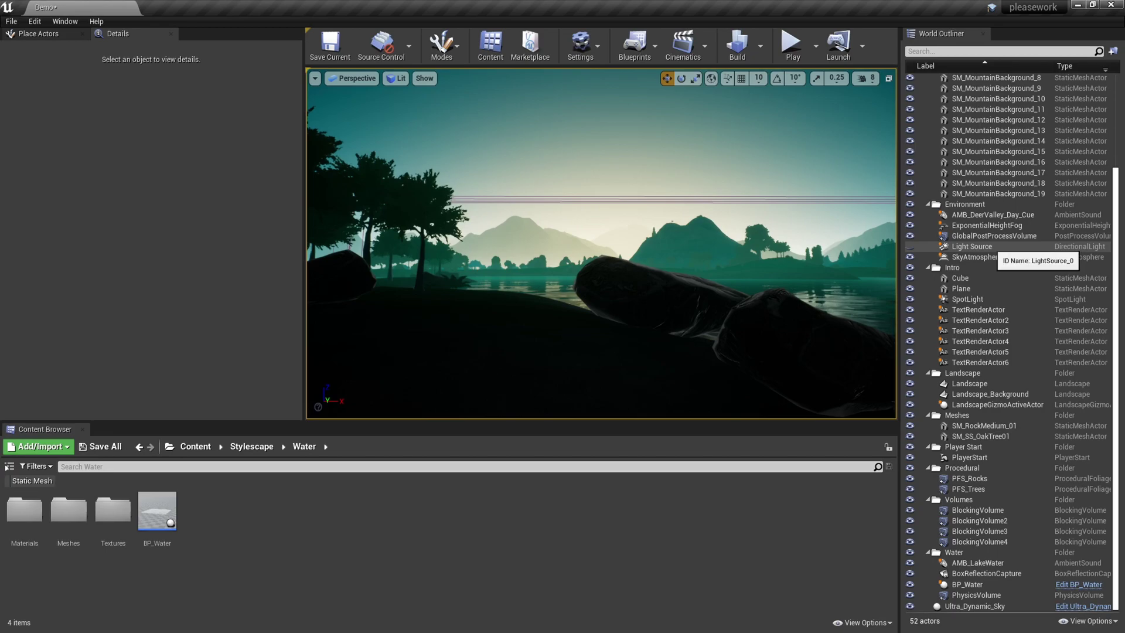
left_click(970, 247)
key("Delete")
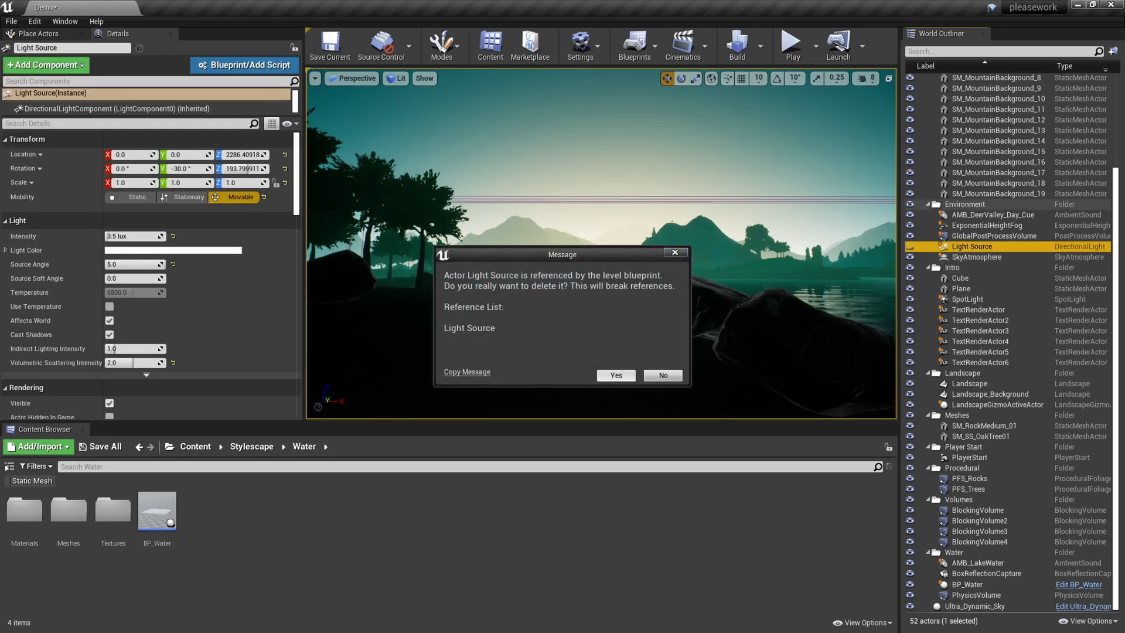
left_click(616, 377)
mouse_move(616, 351)
right_mouse_down()
mouse_move(410, 367)
mouse_move(413, 337)
mouse_move(624, 332)
right_mouse_up()
Step: Reset the Ultra_Dynamic_Sky actor's Time Of Day to its default of 960 and lower its Cloud Coverage to about 1.31
left_click(974, 607)
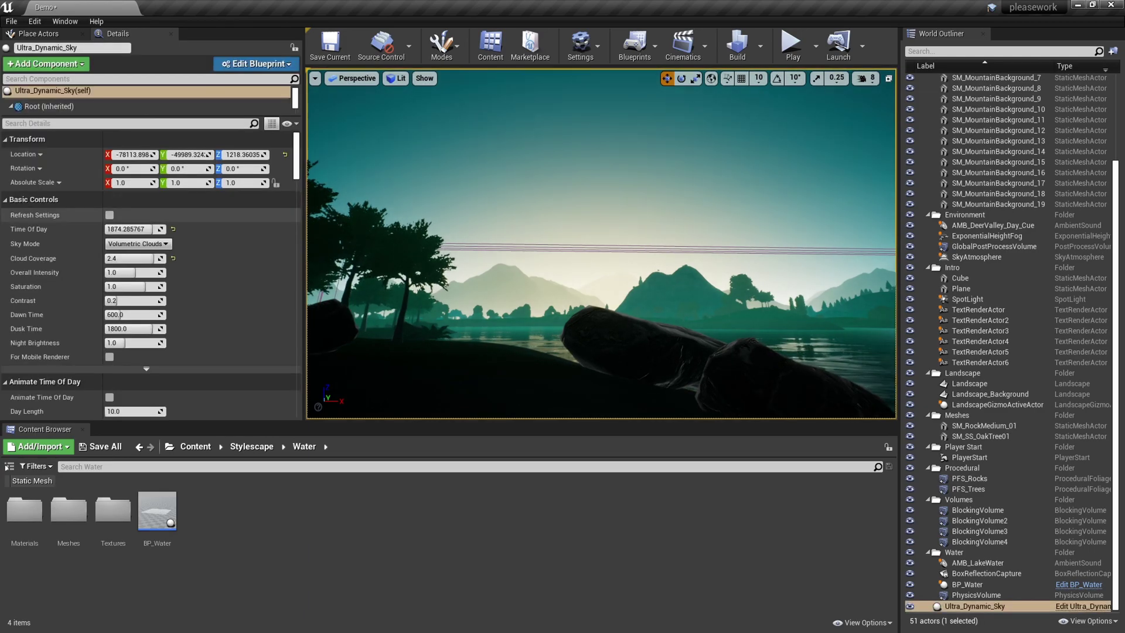
left_click(173, 229)
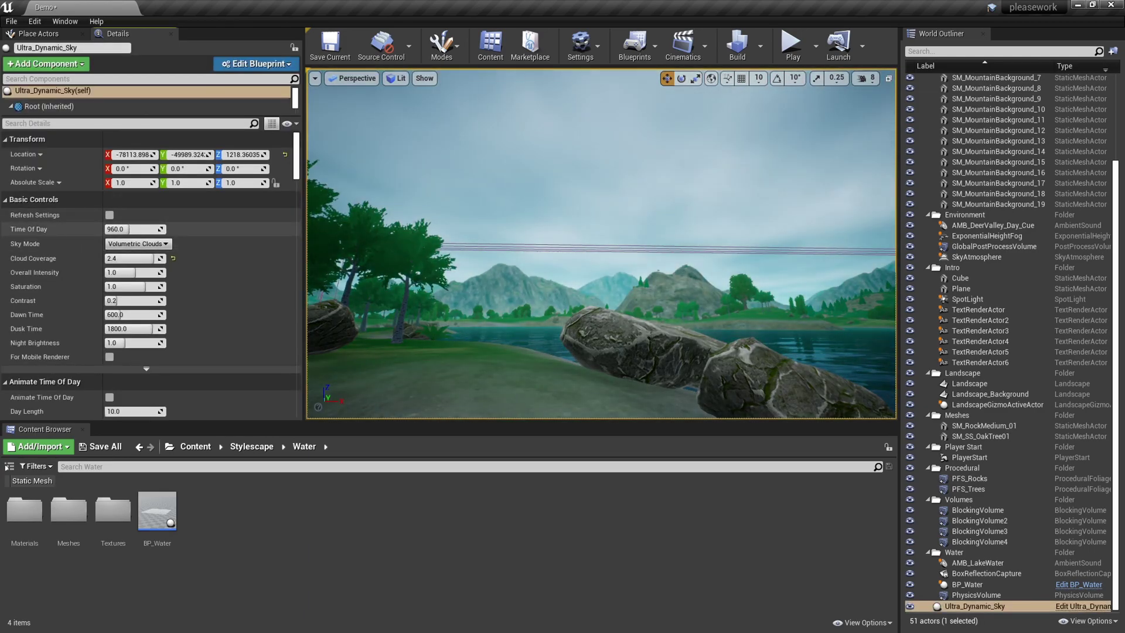
left_click(138, 244)
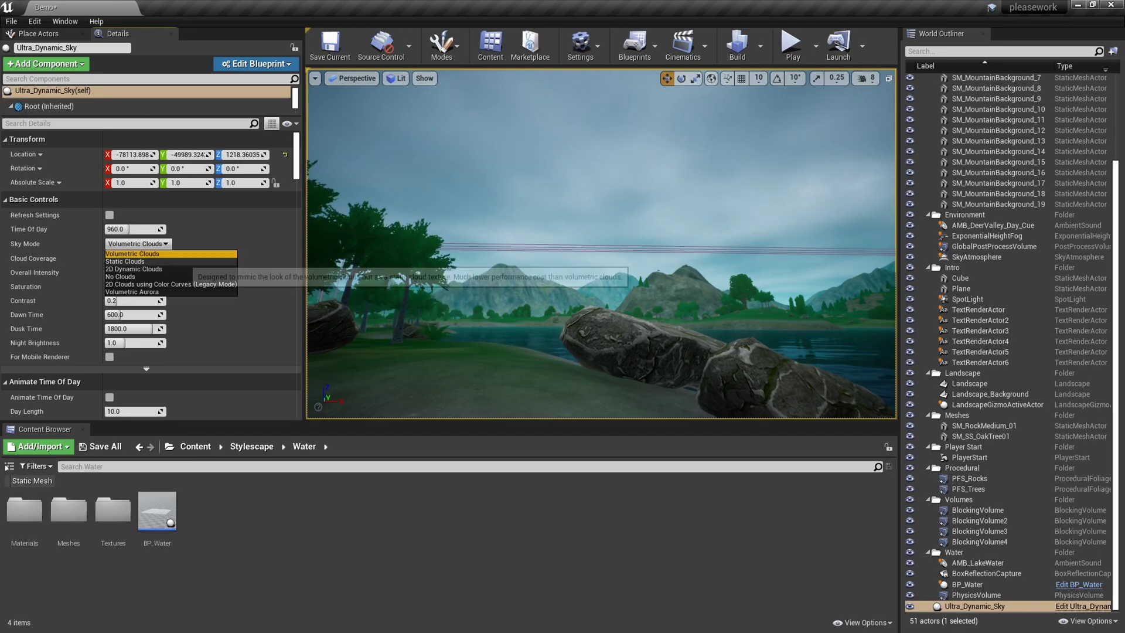
left_click(188, 230)
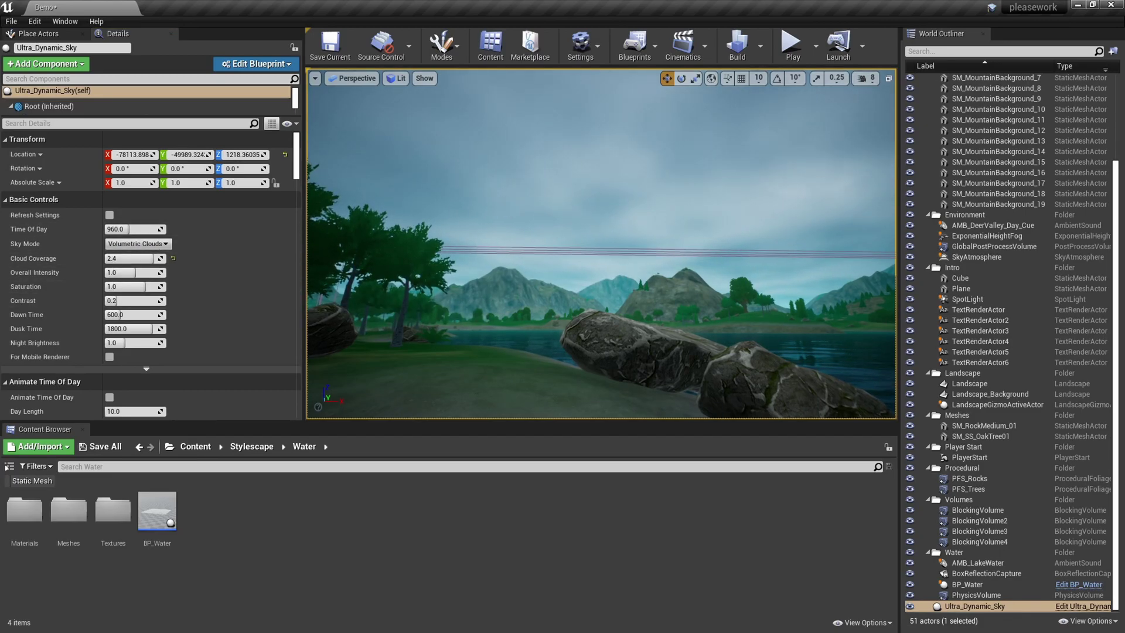
right_click_drag(468, 281, 528, 234)
left_click_drag(153, 259, 132, 258)
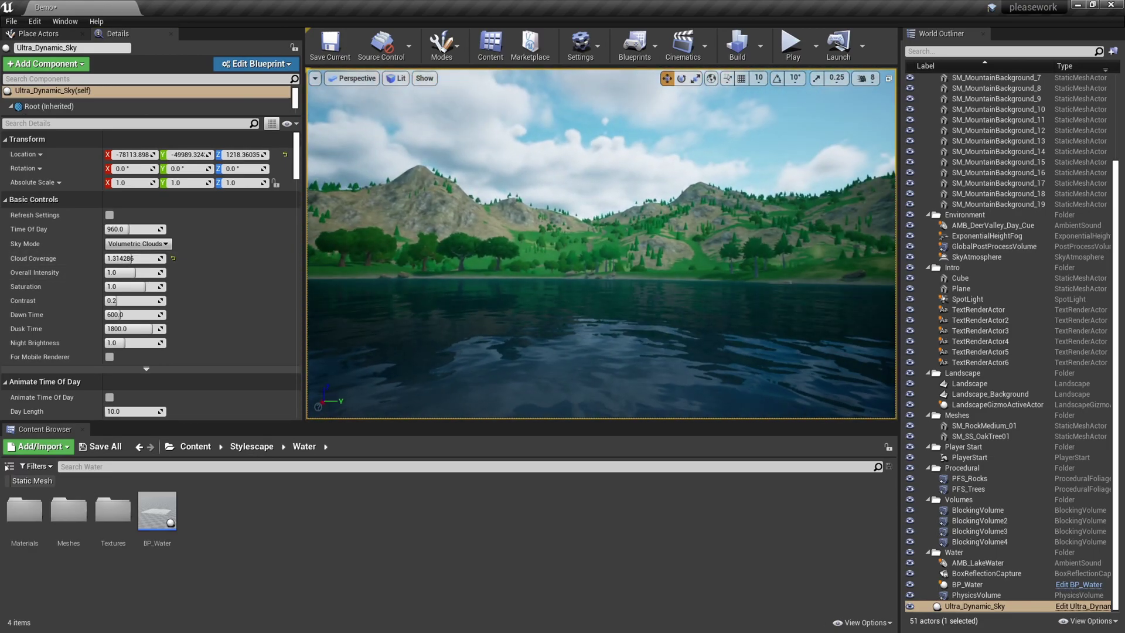
Step: Play the level in full screen from the sandy shore facing the rocks and trees
right_click_drag(601, 244, 530, 258)
right_click(762, 355)
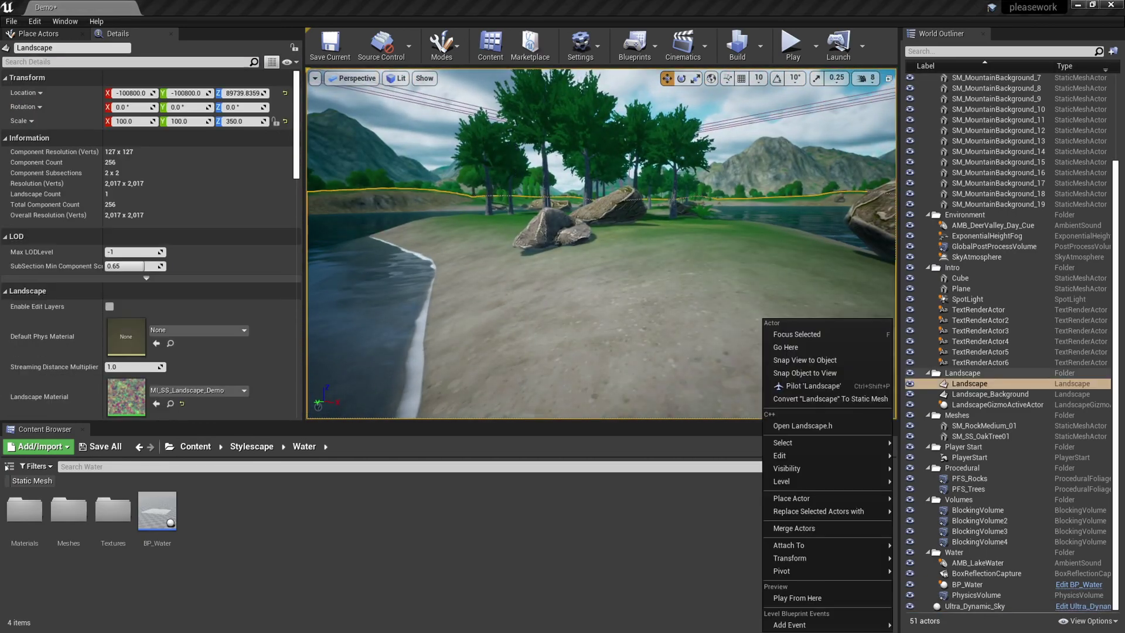
left_click(789, 598)
left_click(601, 243)
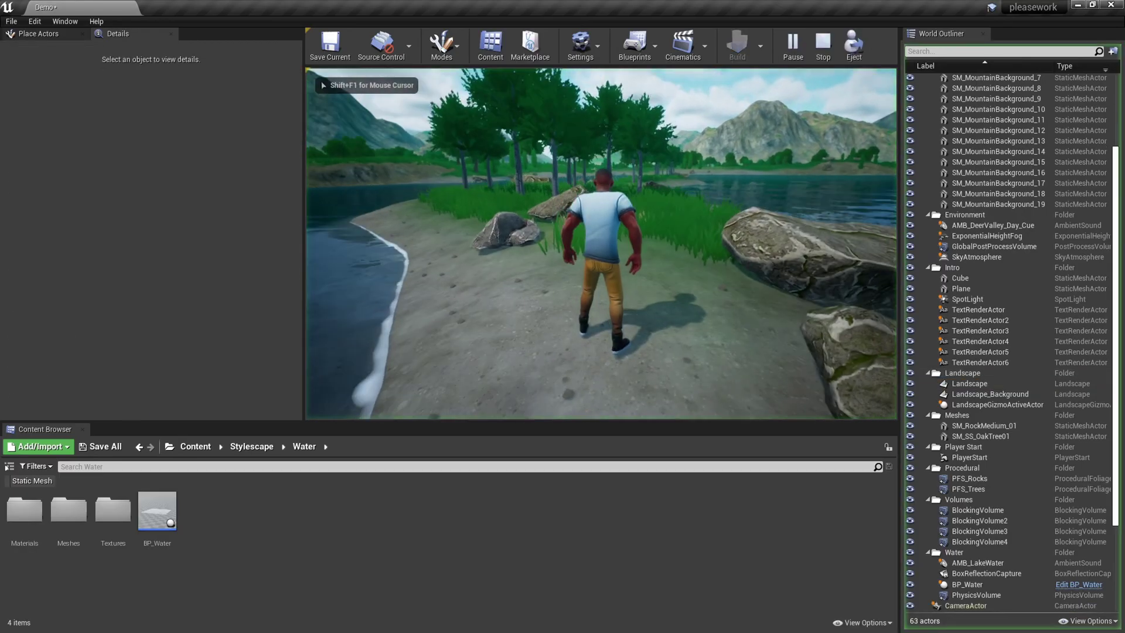
key("F11")
left_click(563, 317)
Step: Run the character from the shore through the grass and trees to examine the cloudy sky, and return to the windowed editor
key("w")
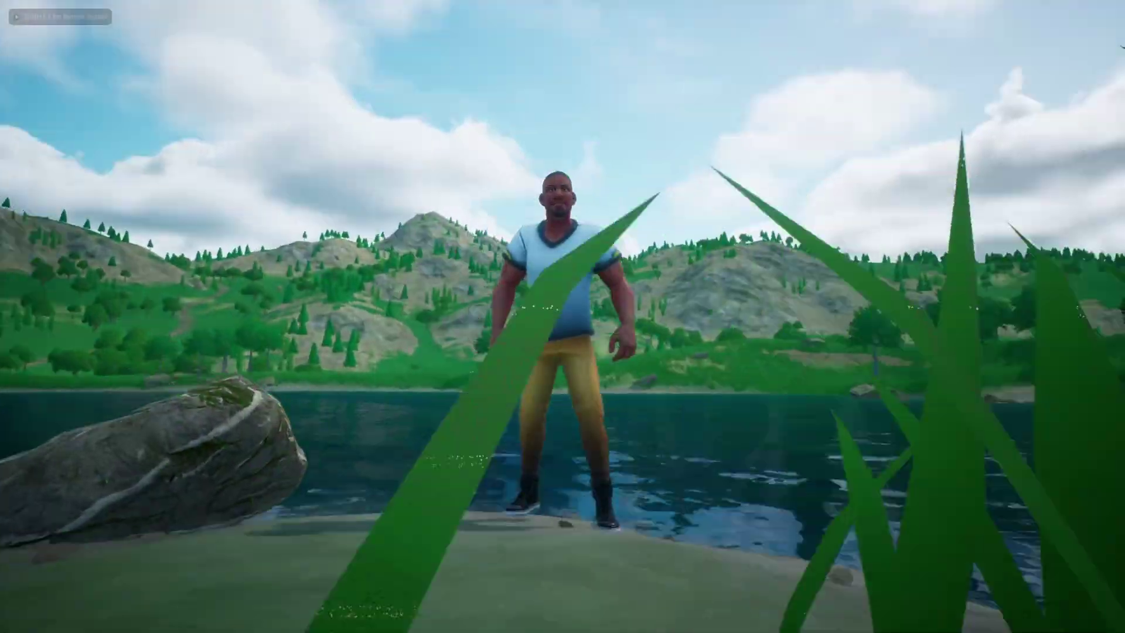
key("w")
key("w")
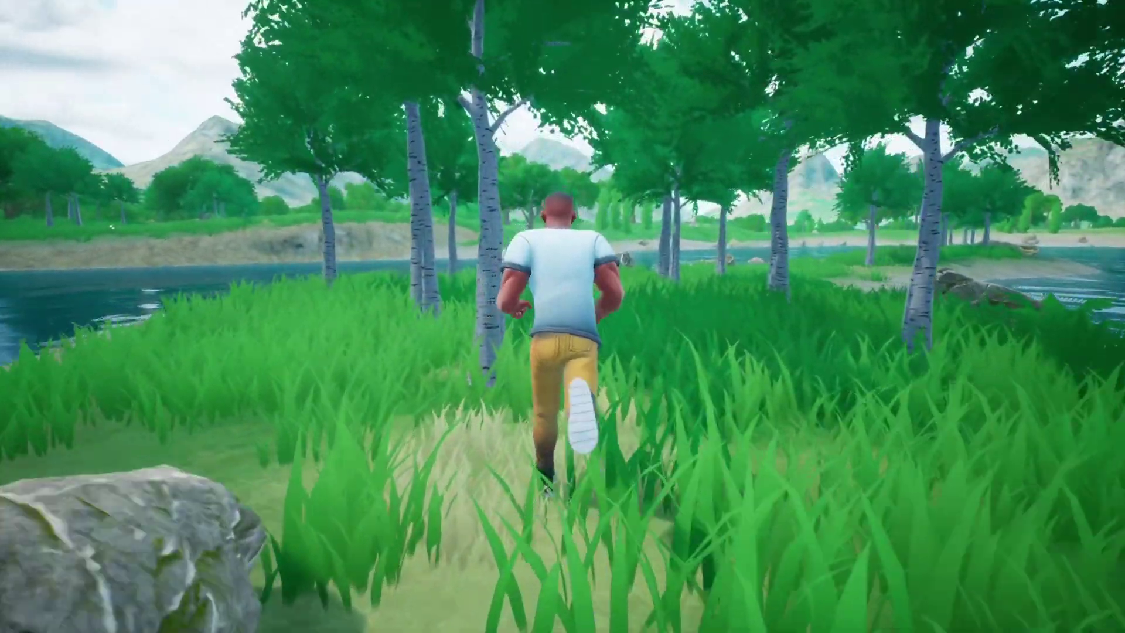
key("Escape")
key("F11")
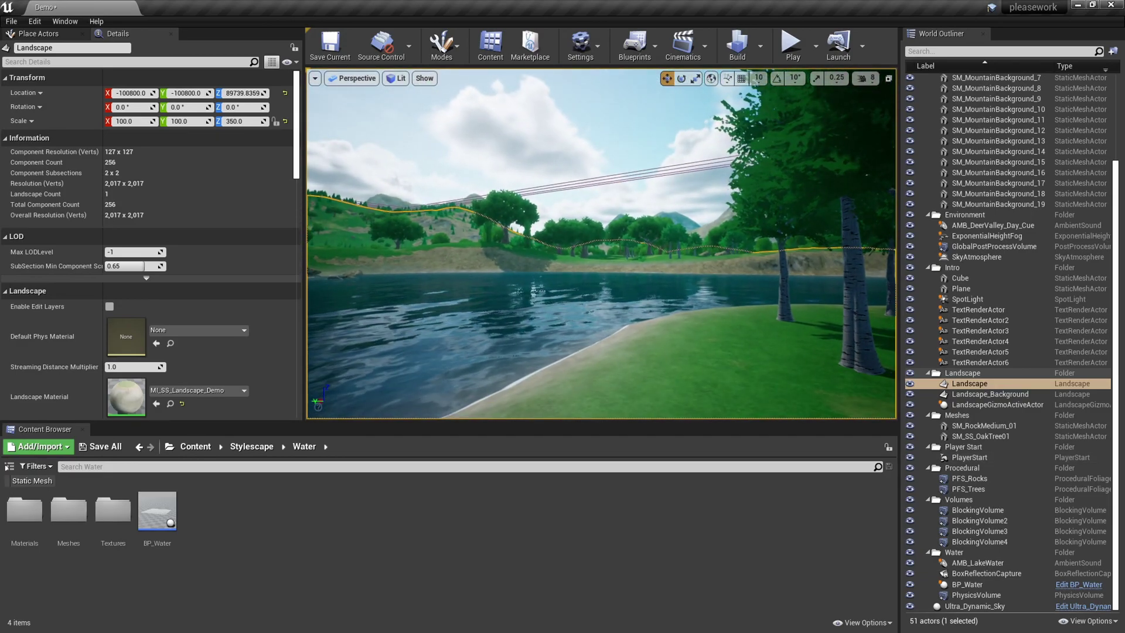
Step: Set the Sun Light Intensity of the Ultra_Dynamic_Sky actor to 5
left_click(975, 606)
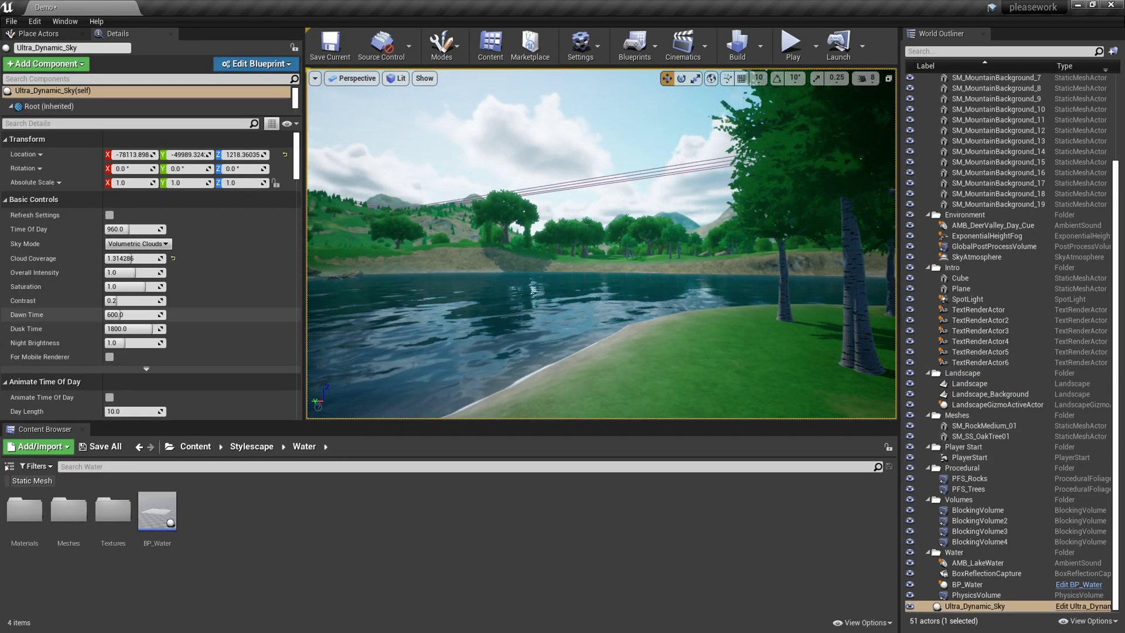
scroll(151, 270, "down", 3)
scroll(150, 269, "down", 10)
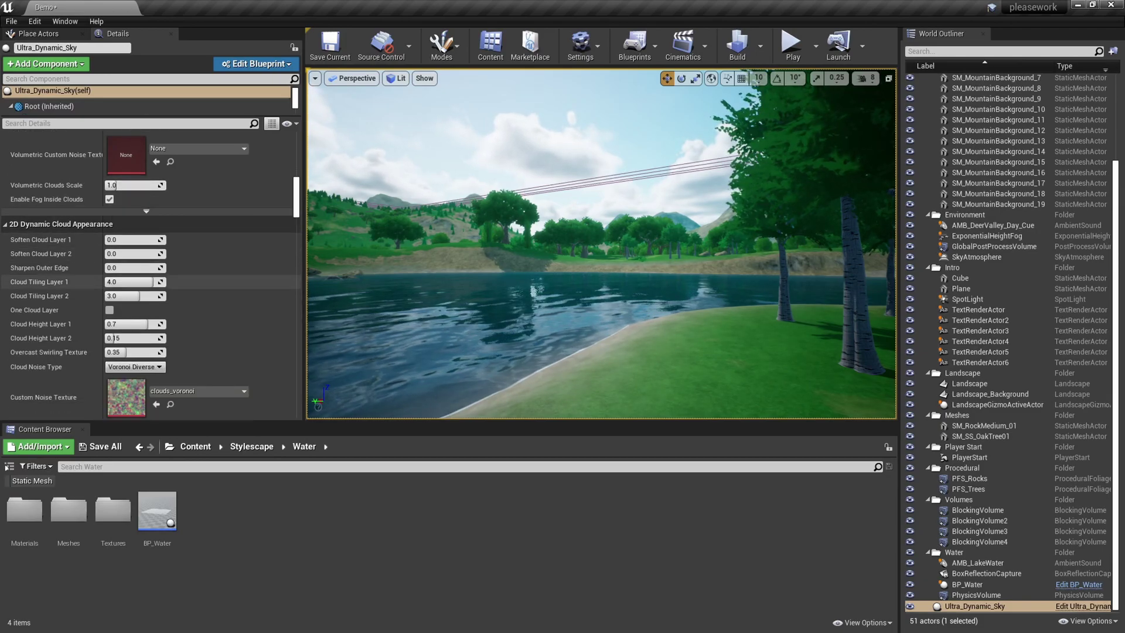
scroll(112, 263, "down", 10)
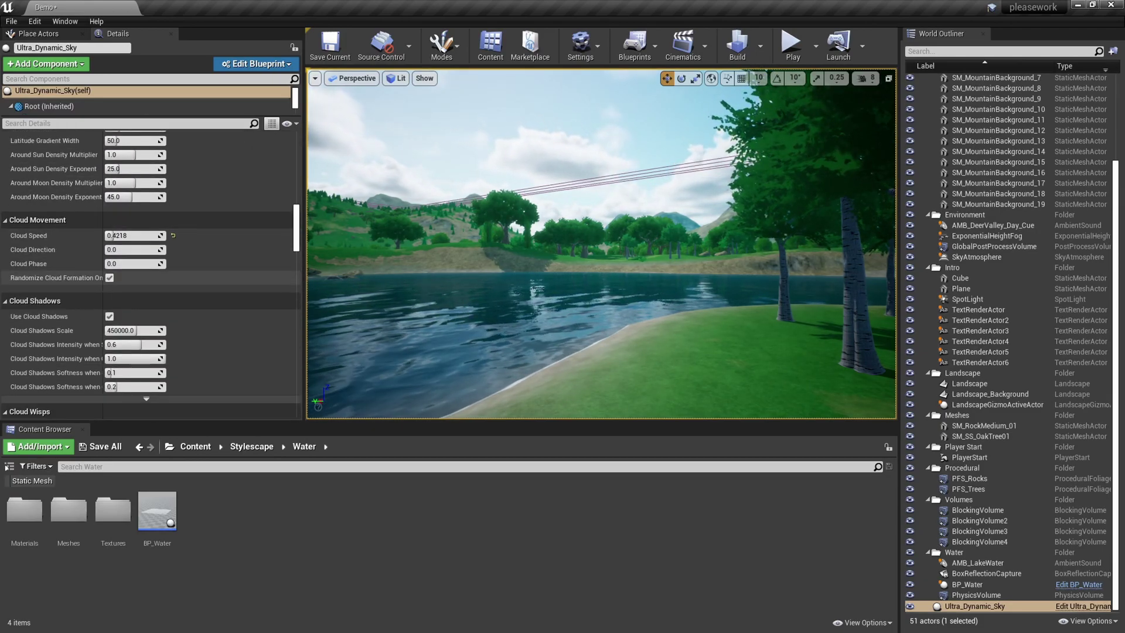
scroll(109, 198, "down", 8)
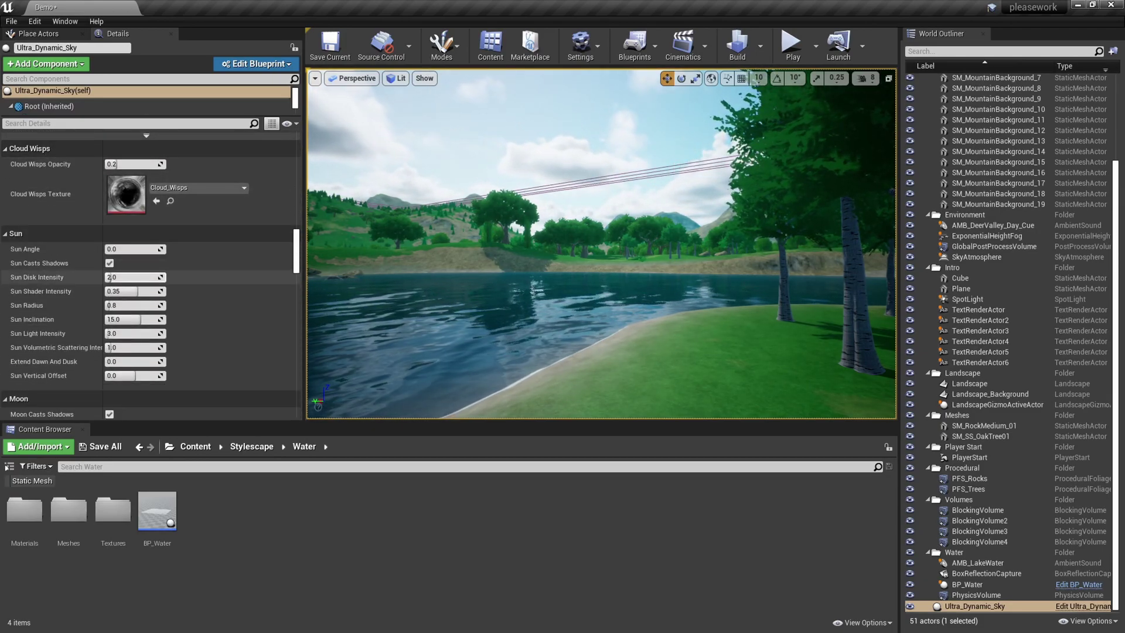
left_click(112, 277)
type("5")
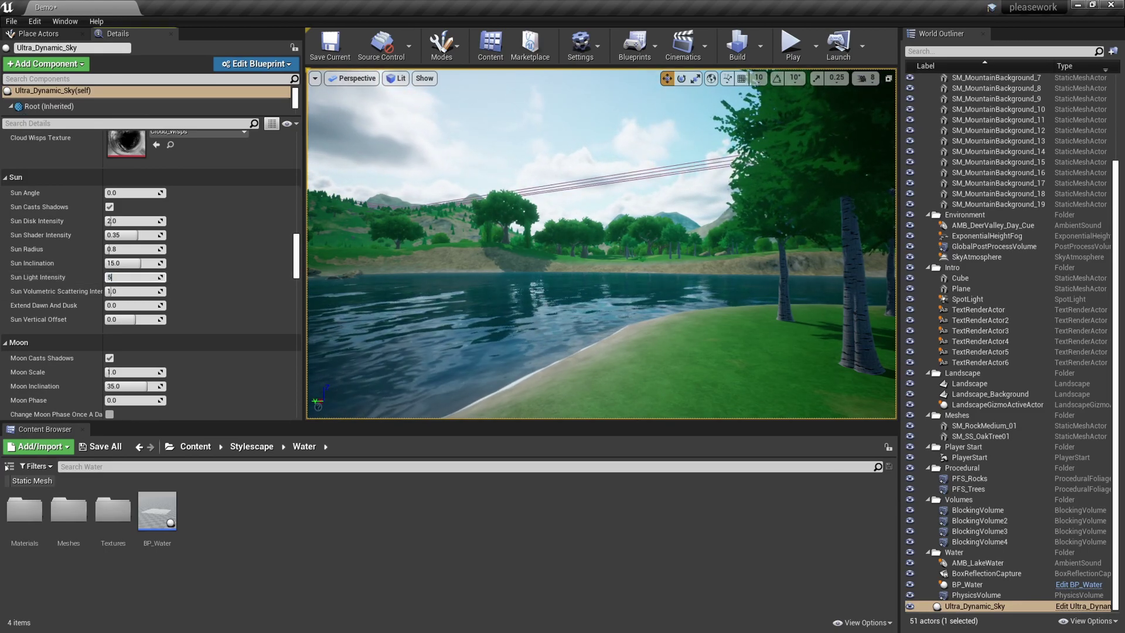
key("Return")
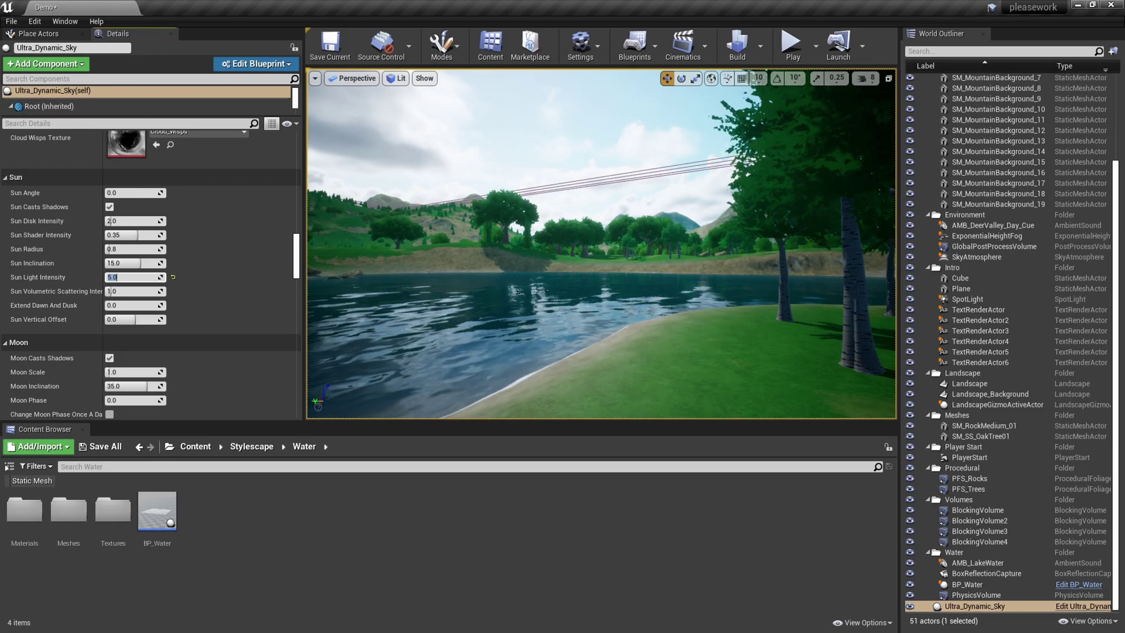
Step: Search the Ultra_Dynamic_Sky actor's details for "colo" and examine its moon, sky light, height fog and legacy color settings
scroll(149, 269, "down", 3)
scroll(150, 270, "down", 15)
left_click(140, 124)
type("col")
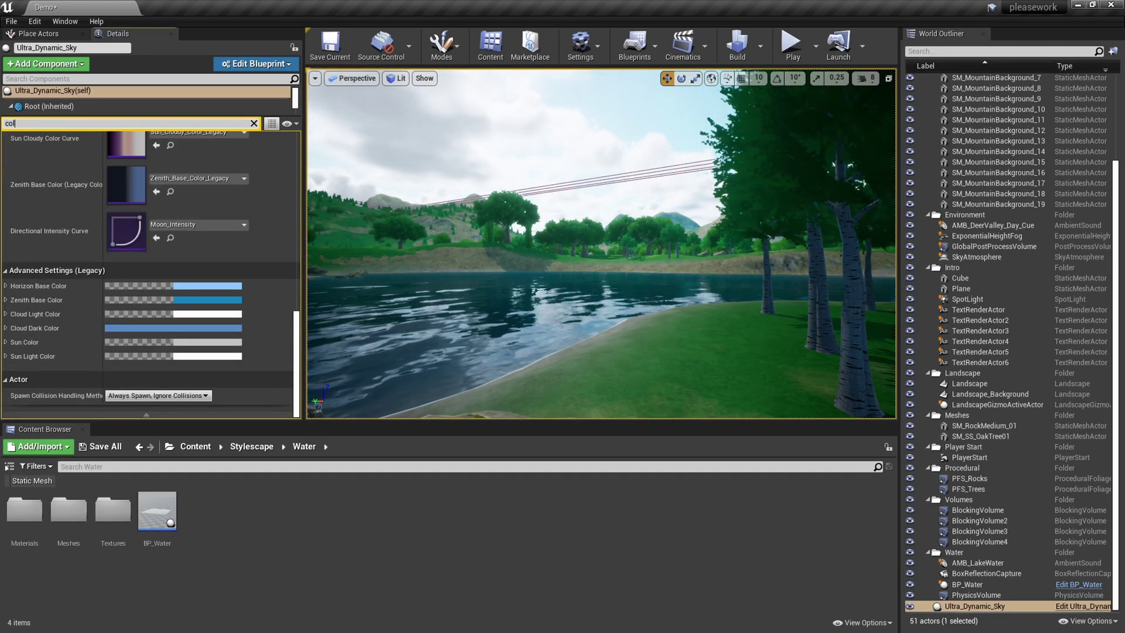
type("o")
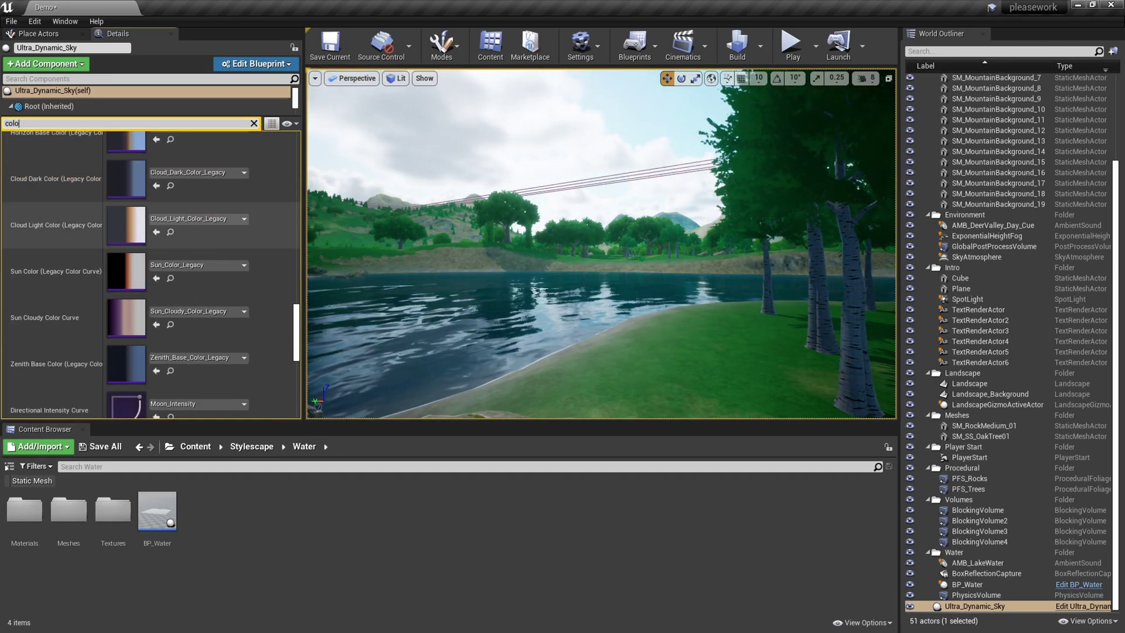
scroll(150, 273, "up", 10)
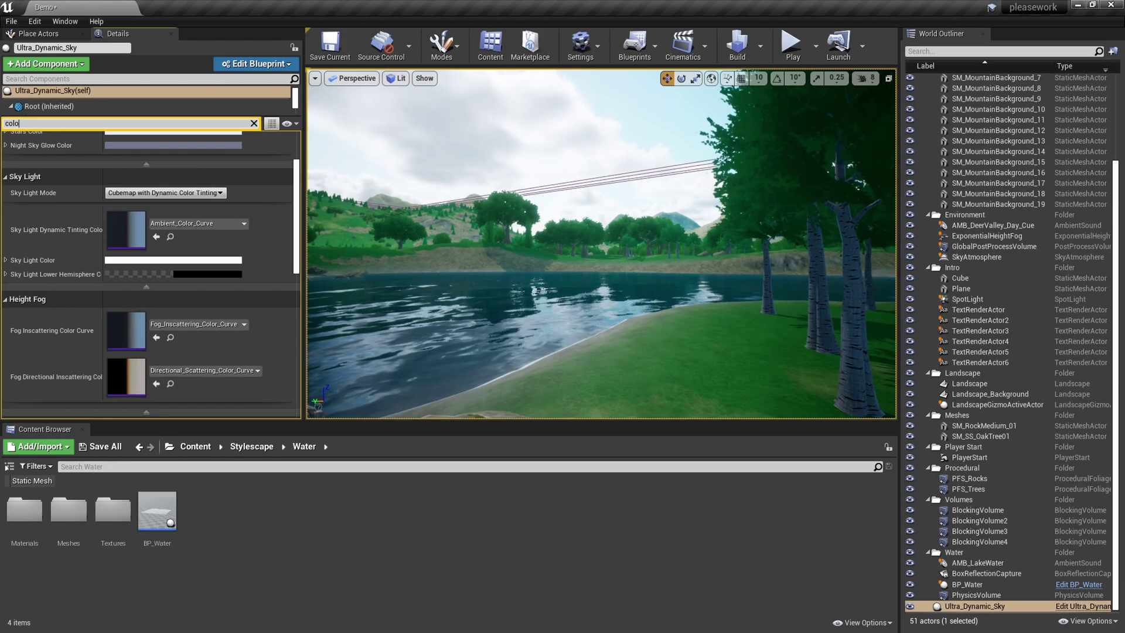
scroll(149, 272, "up", 2)
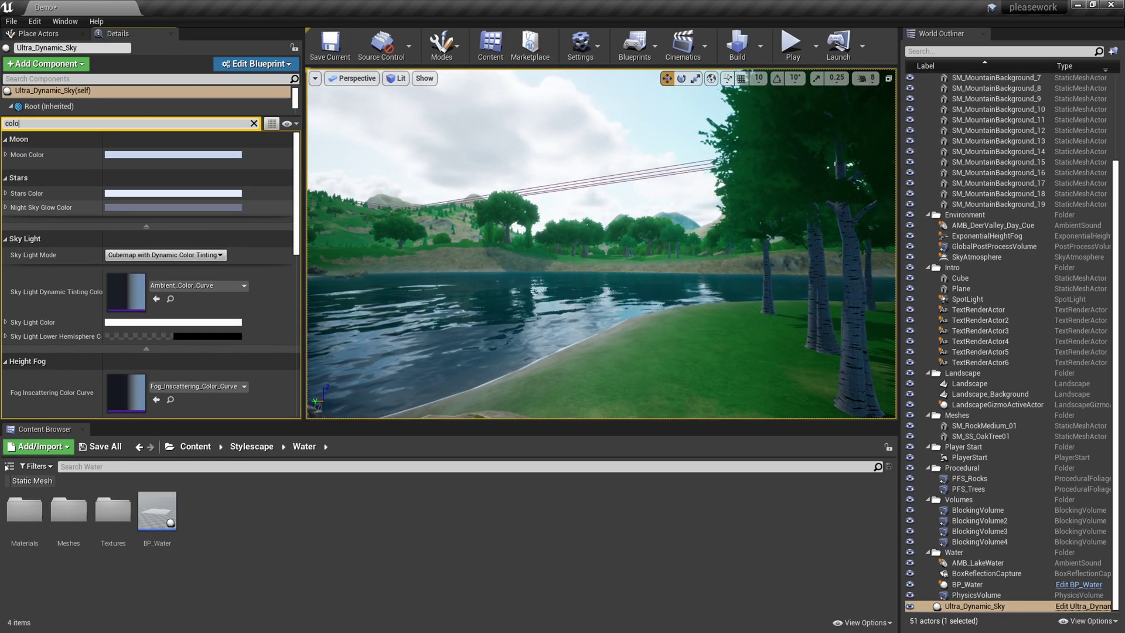
scroll(150, 272, "down", 2)
scroll(149, 273, "down", 2)
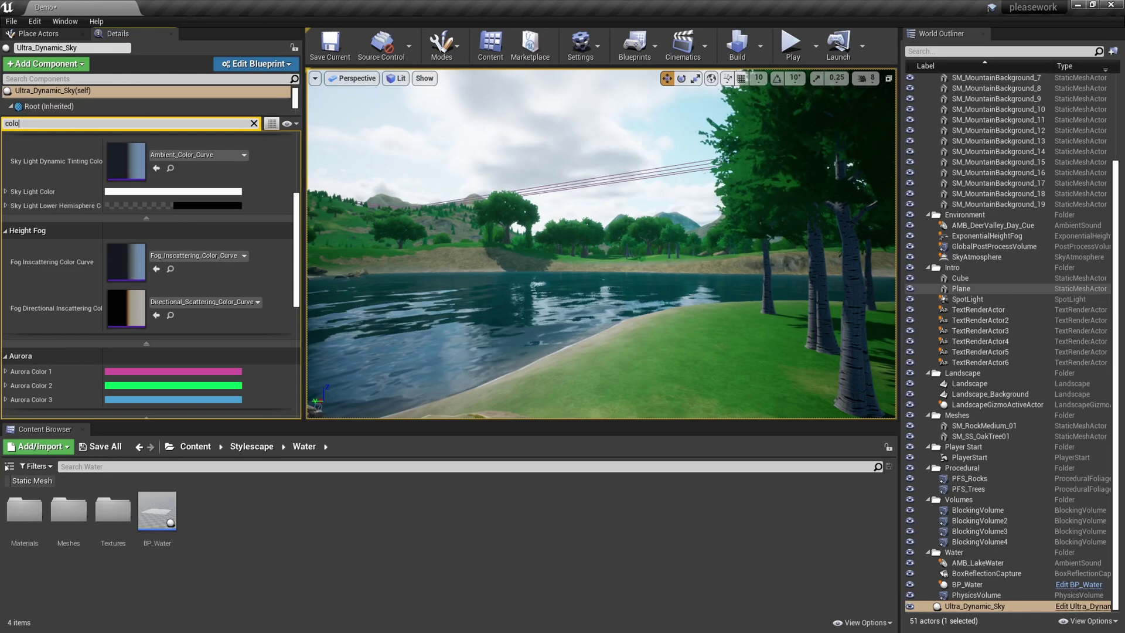
Step: Select the GlobalPostProcessVolume, look through its unfiltered settings, and search them for "vib" before clearing the filter
left_click(994, 246)
scroll(176, 214, "up", 5)
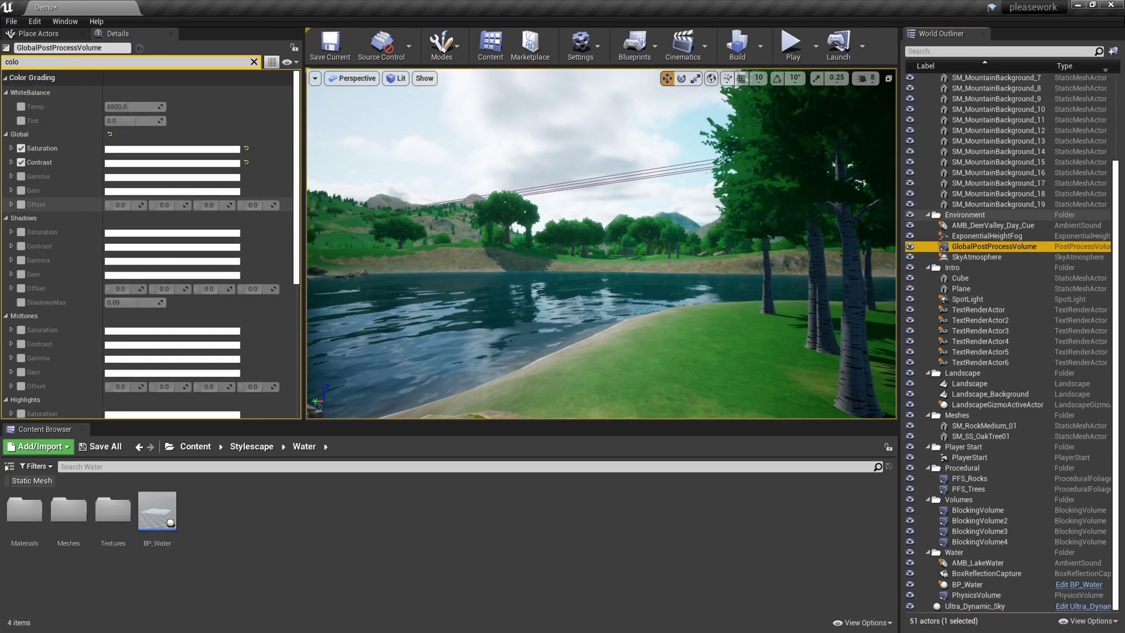
left_click(254, 62)
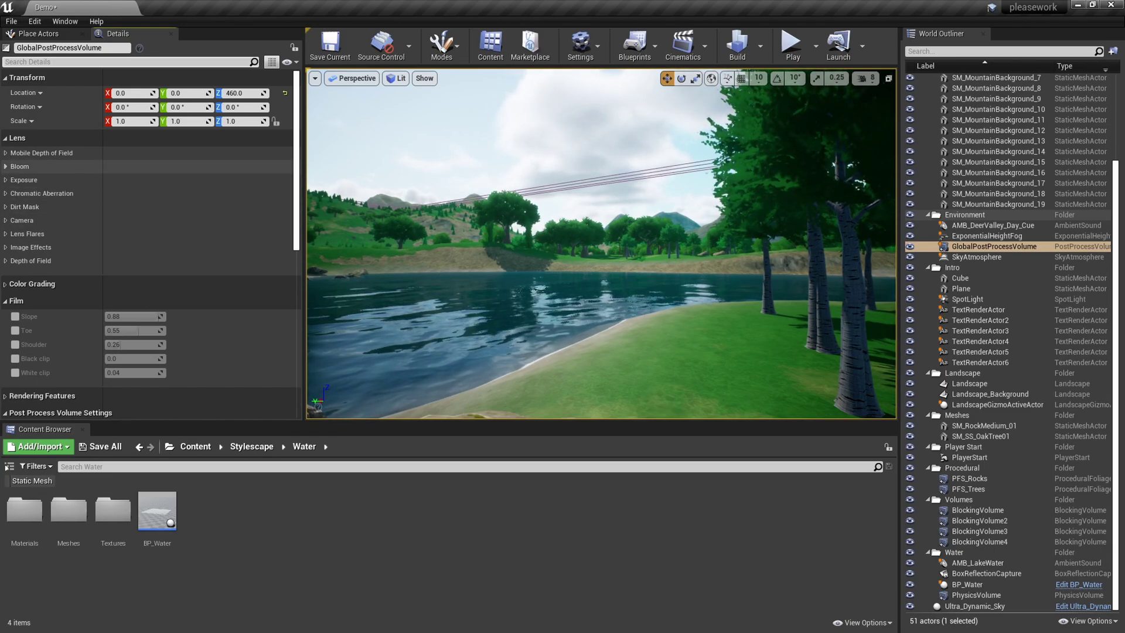
scroll(146, 208, "down", 2)
scroll(146, 234, "down", 5)
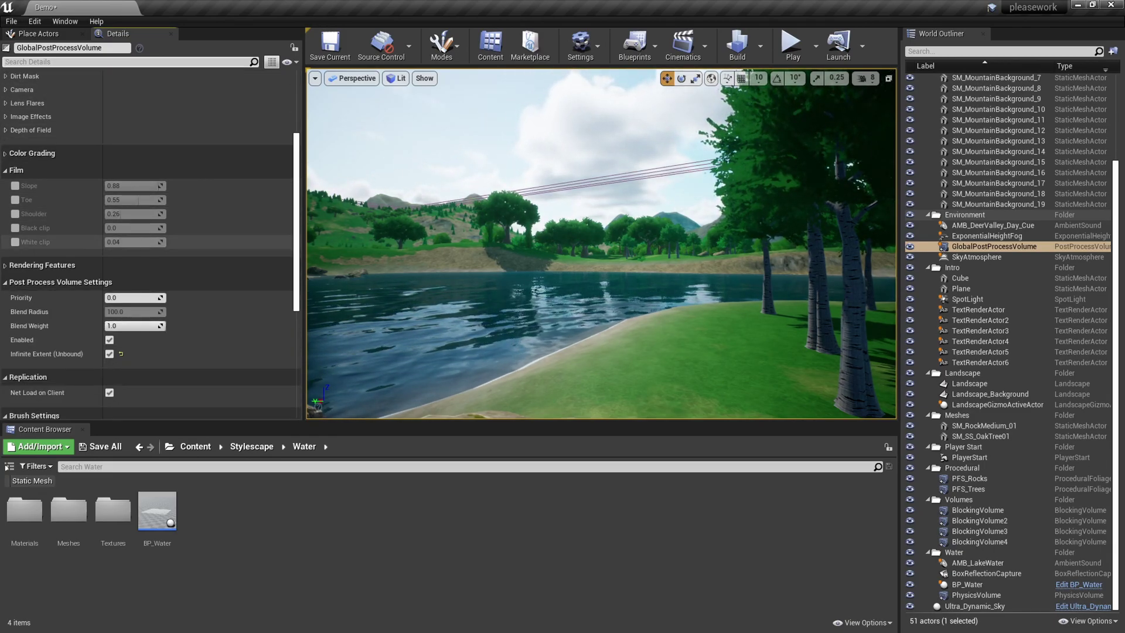
scroll(146, 233, "up", 7)
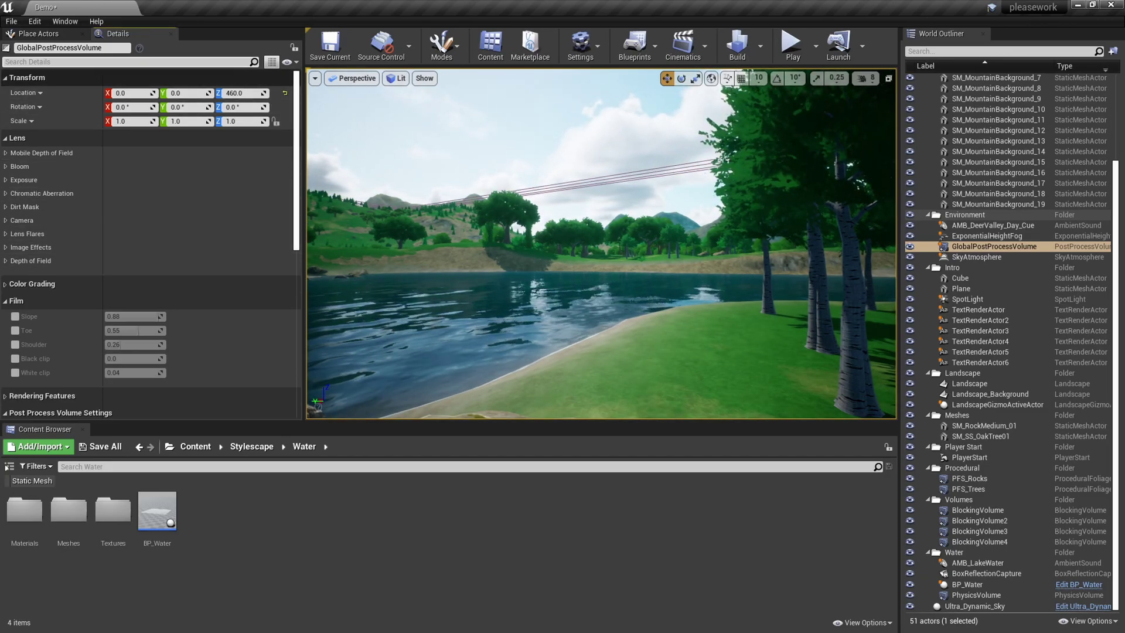
left_click(4, 61)
type("vib")
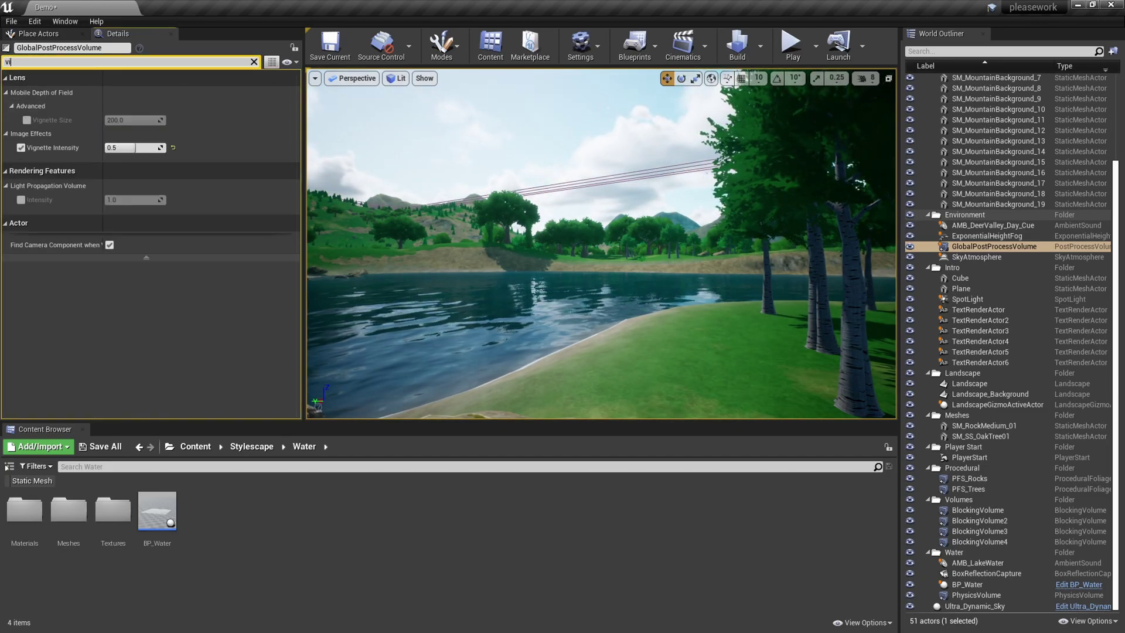
key("BackSpace")
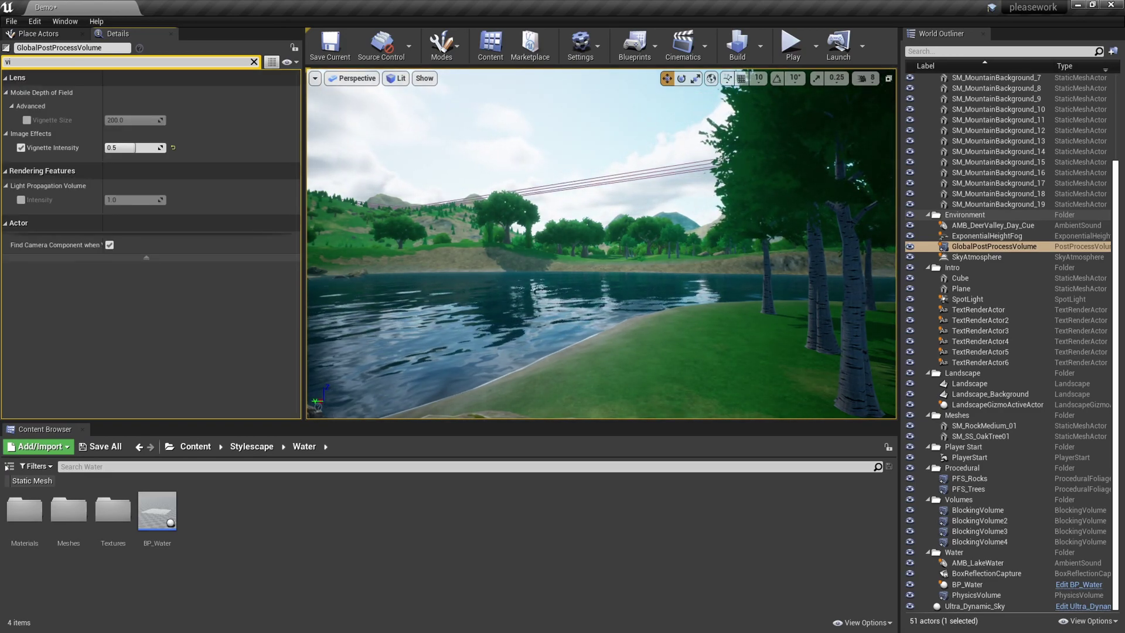
key("BackSpace")
key("BackSpace")
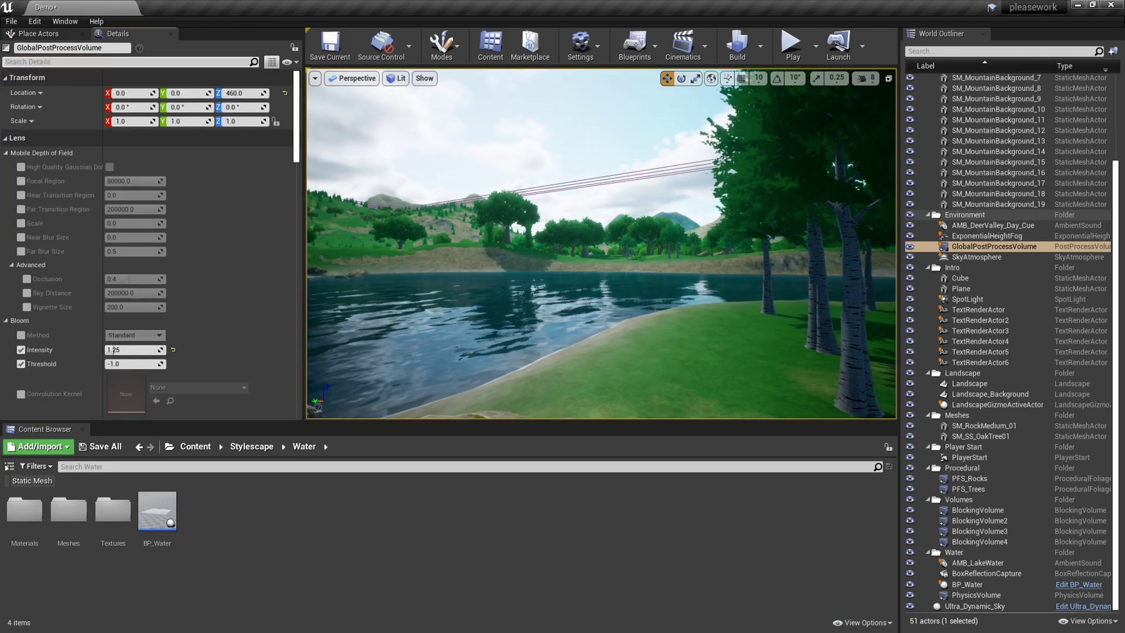
Step: Find the GlobalPostProcessVolume's global color grading Saturation with the filter "sat" and raise it to 1.36
type("sat")
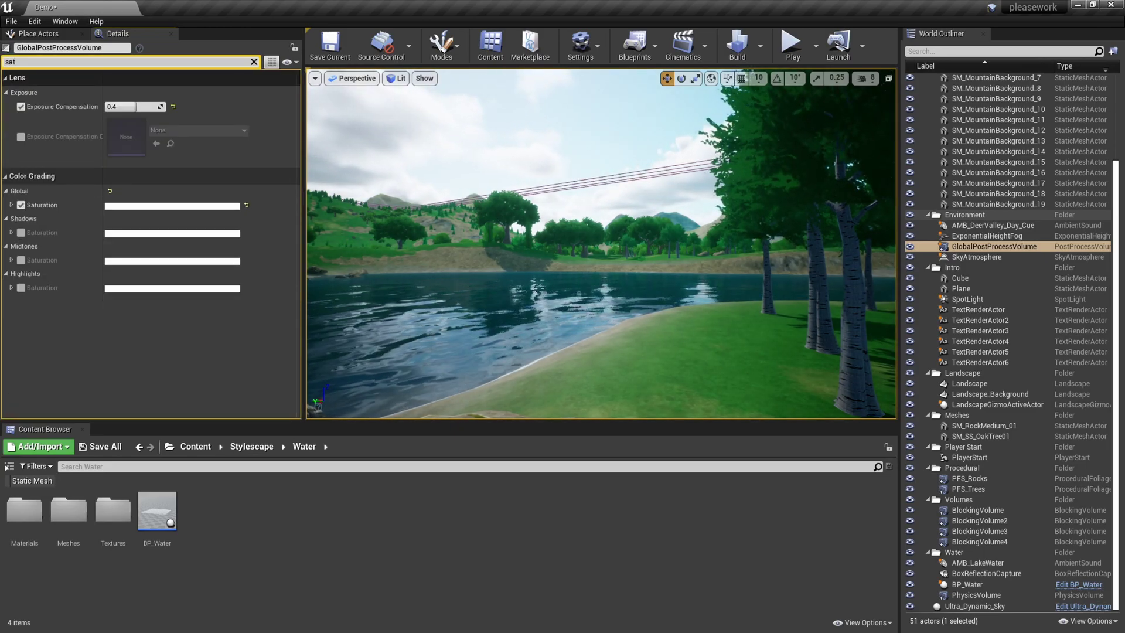
left_click(11, 204)
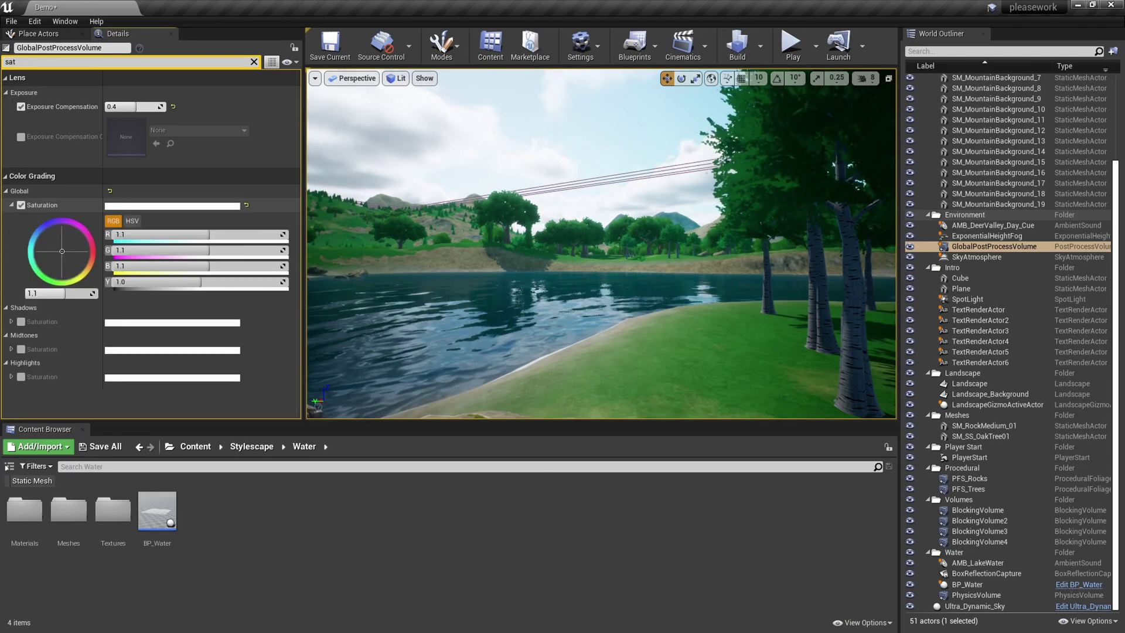
left_click_drag(61, 293, 94, 293)
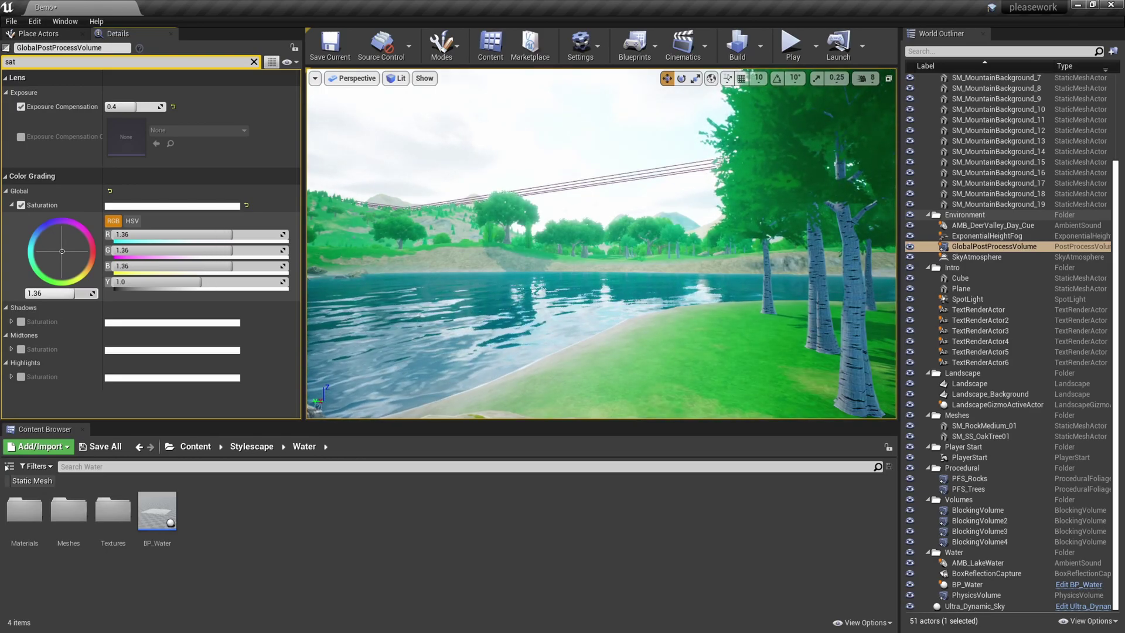
Step: Play the level in full screen from the grassy lakeshore and run the character along the bank to examine the more saturated colors
right_click(641, 364)
mouse_move(671, 358)
left_click(677, 331)
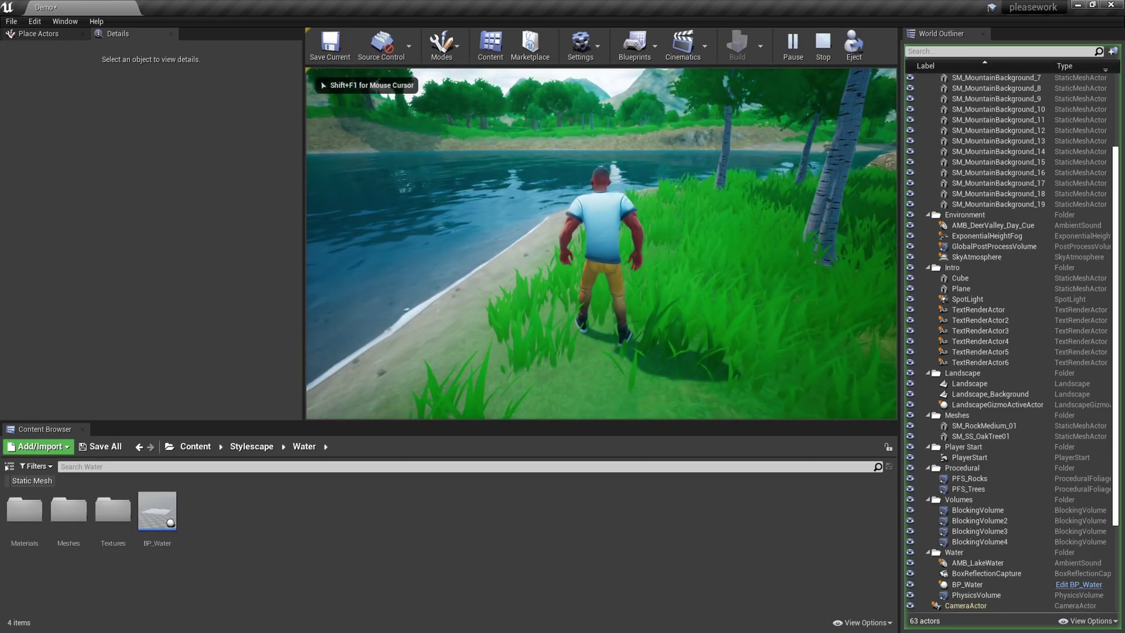
key("F11")
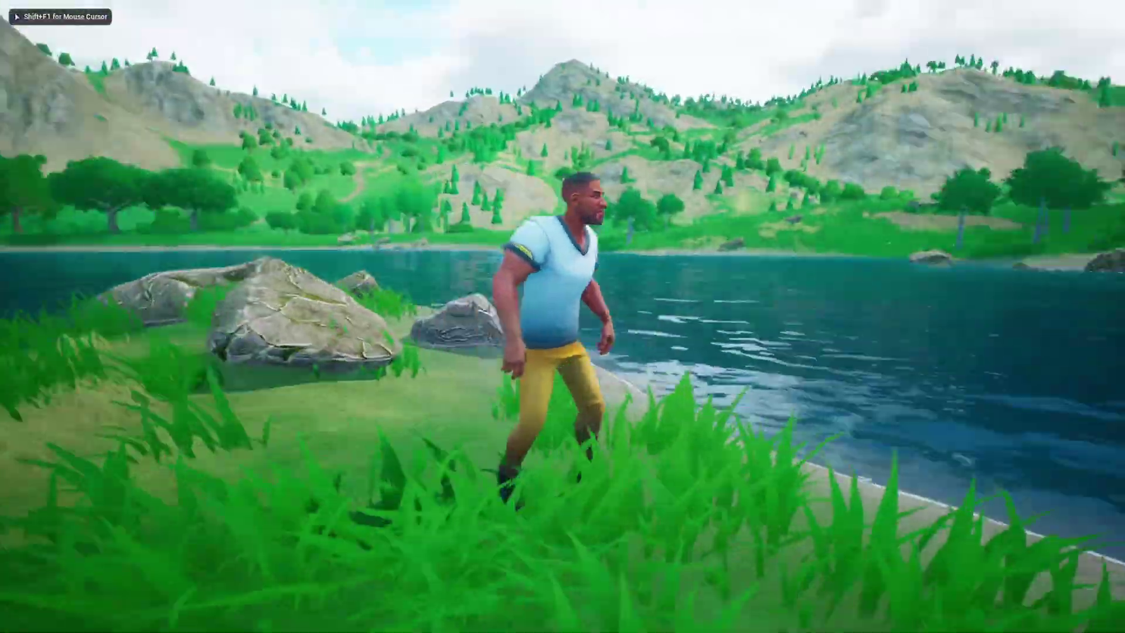
key("w")
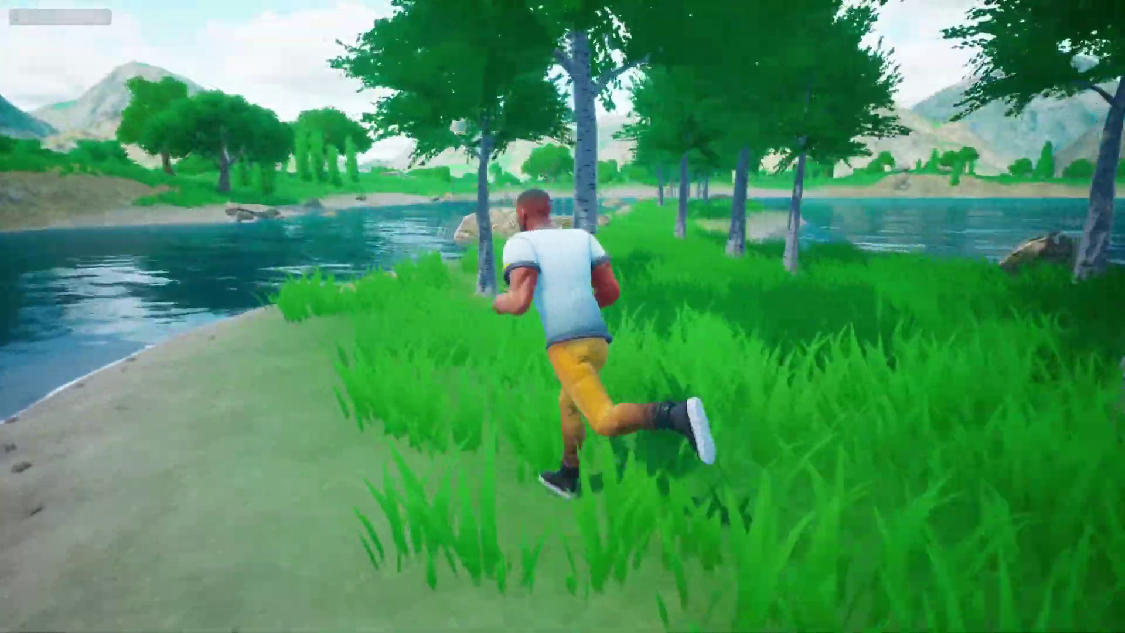
key("w")
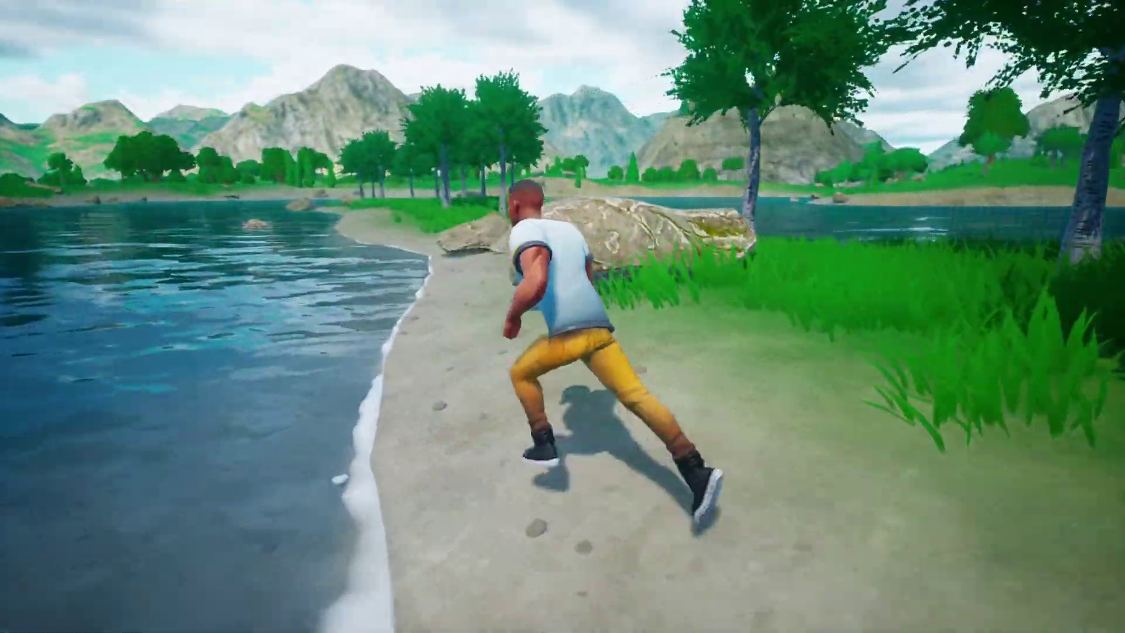